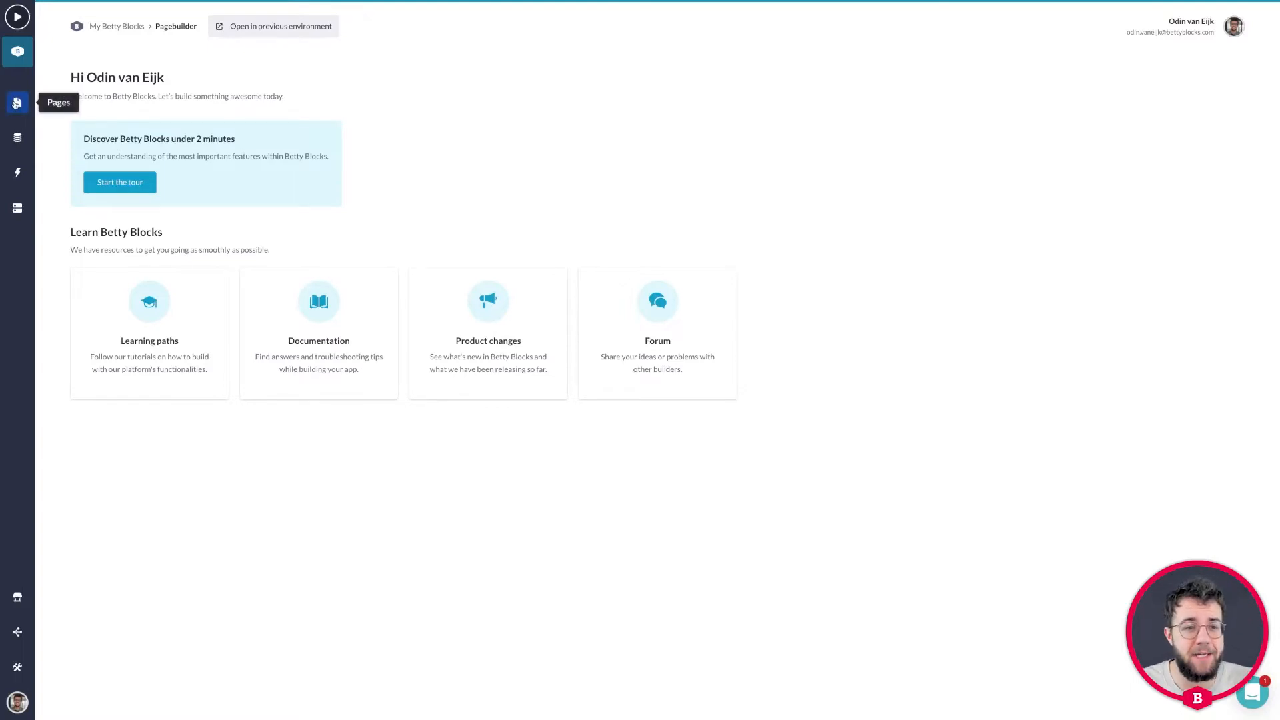
# Create a new page named "projects" from the CRUD with slide-out panel template
pyautogui.click(17, 101)
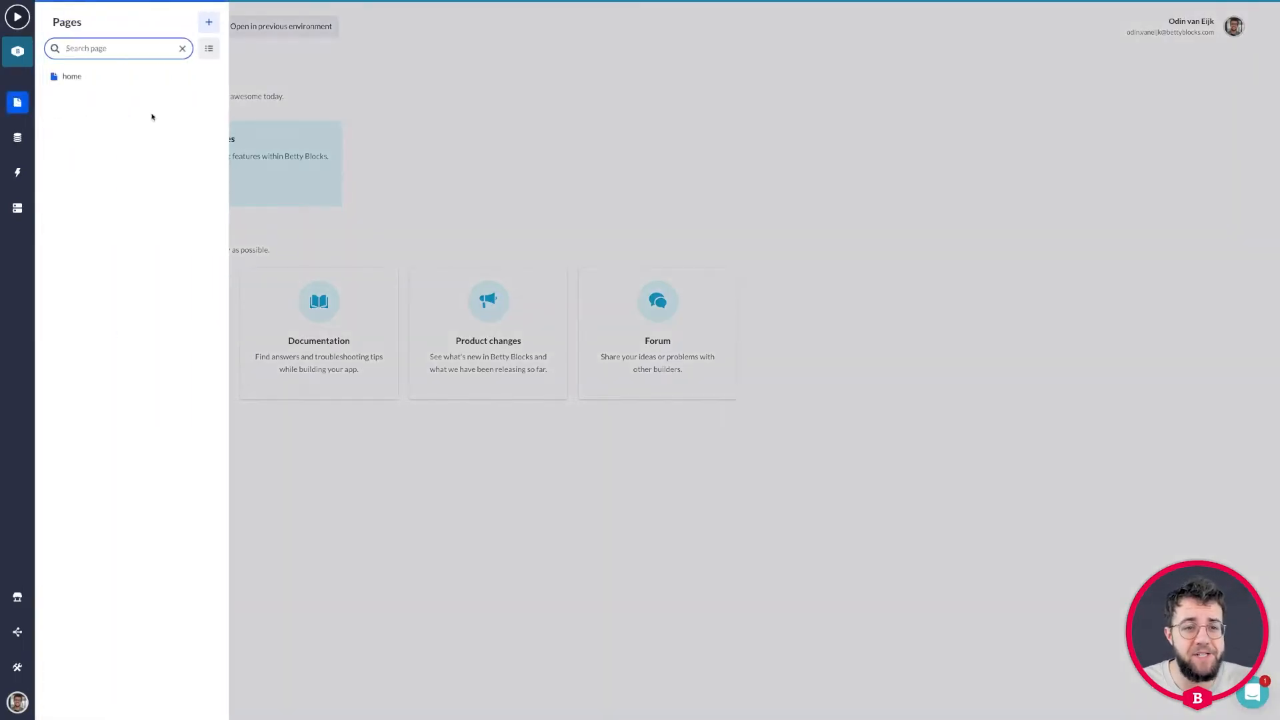
pyautogui.click(209, 22)
pyautogui.moveTo(713, 185)
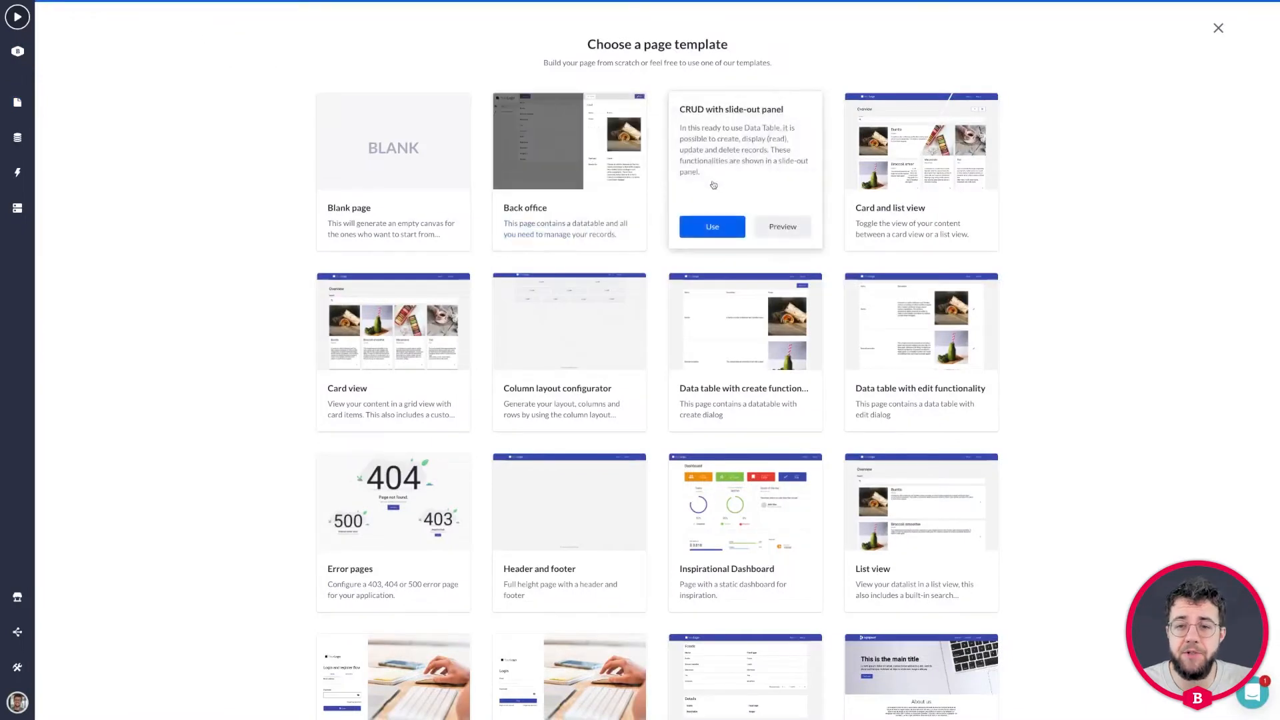
pyautogui.click(713, 227)
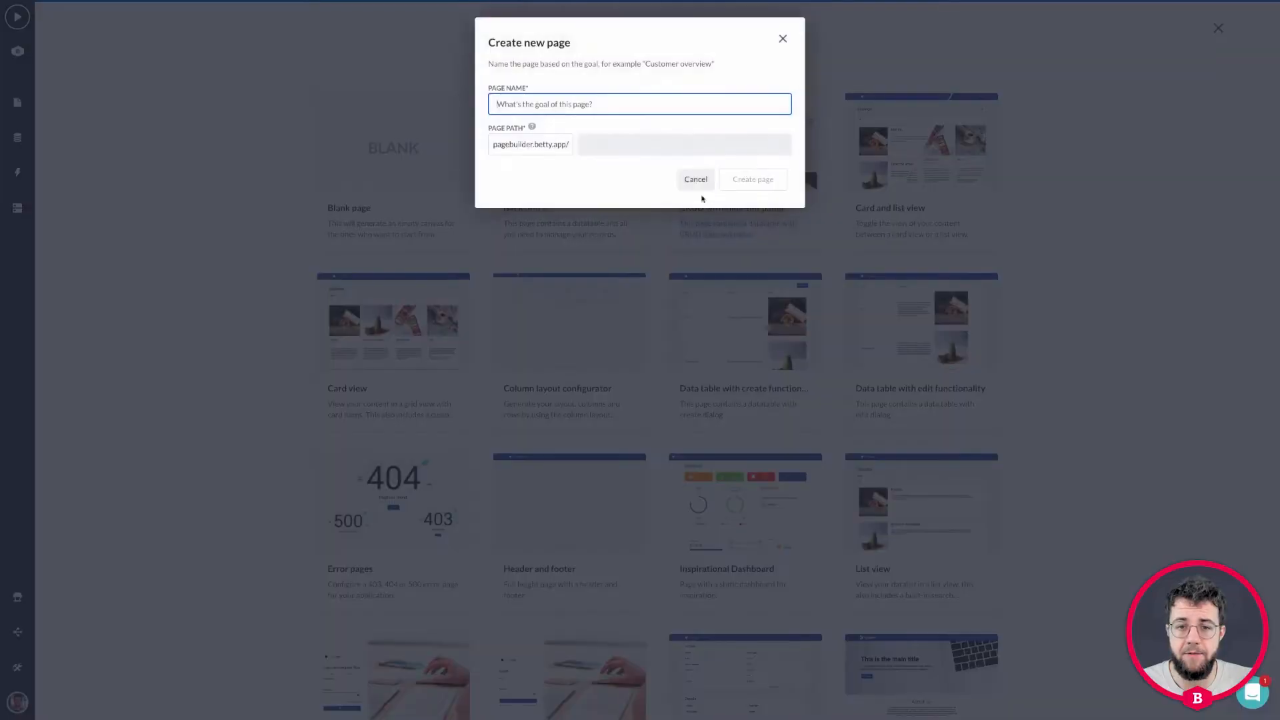
pyautogui.write('projects')
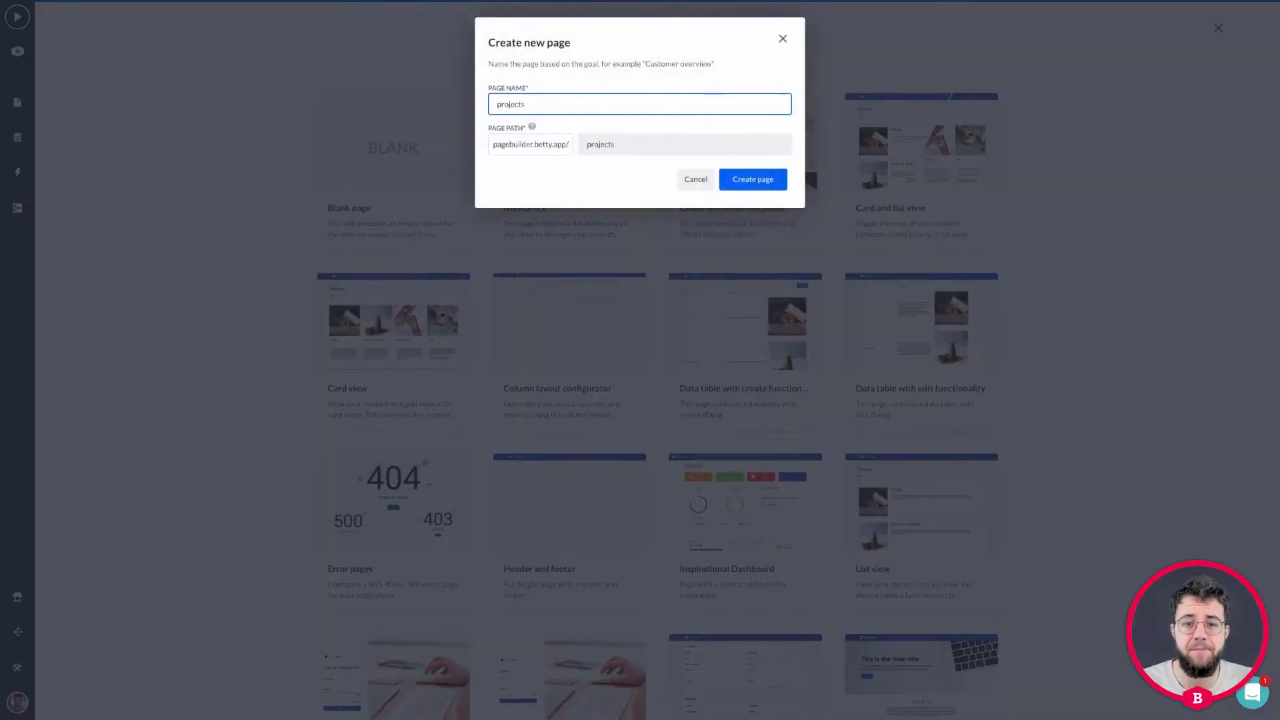
pyautogui.press('Return')
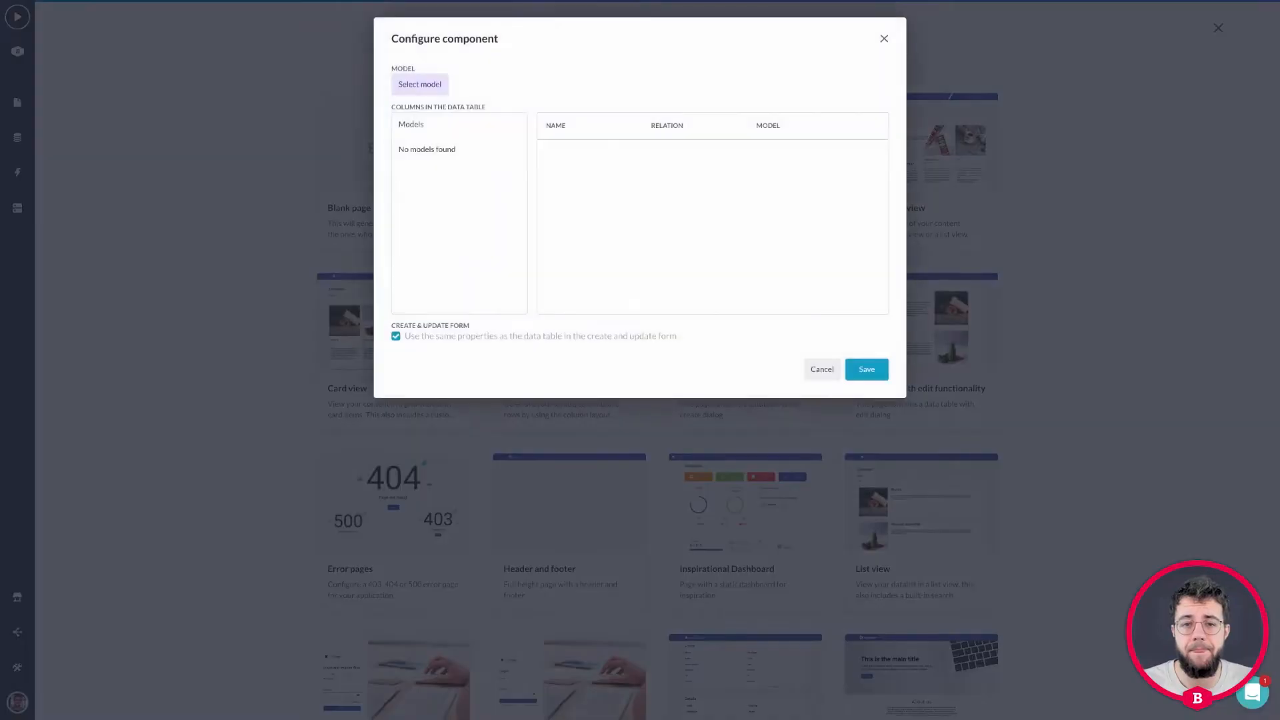
# Configure the data table with the Project model and the columns Name and Status, and save the configuration
pyautogui.click(420, 84)
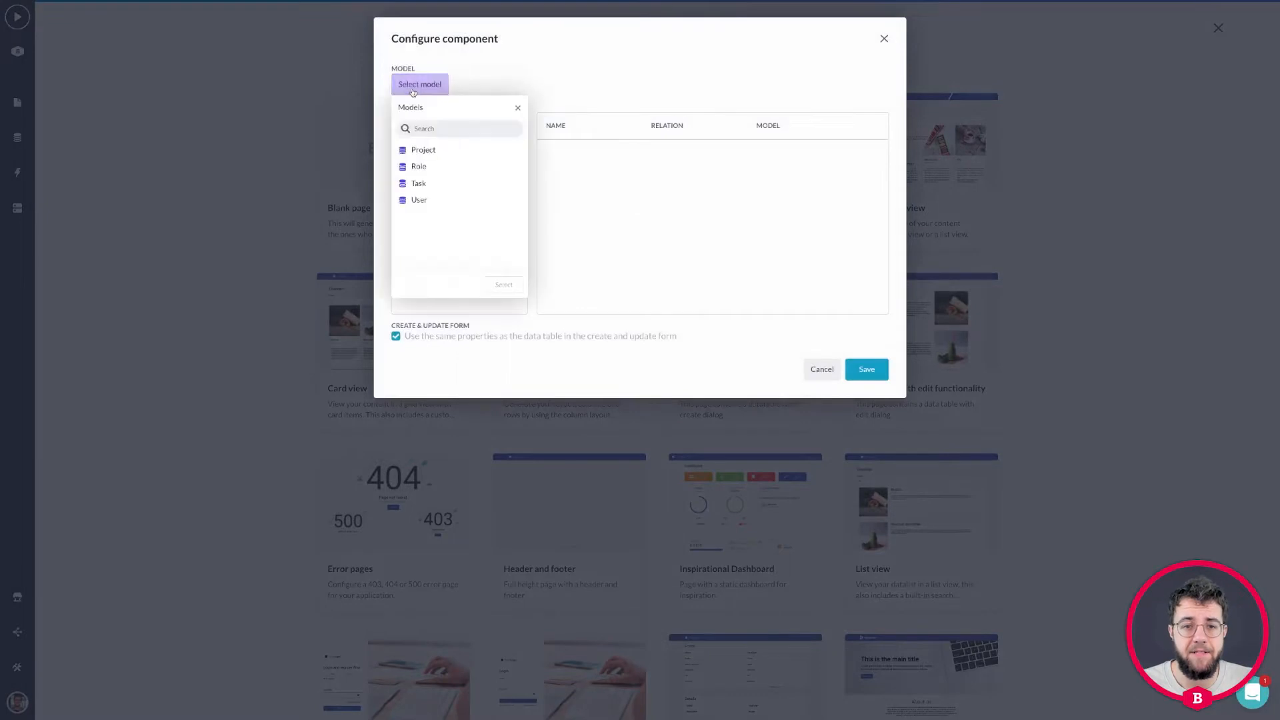
pyautogui.click(433, 151)
pyautogui.click(505, 285)
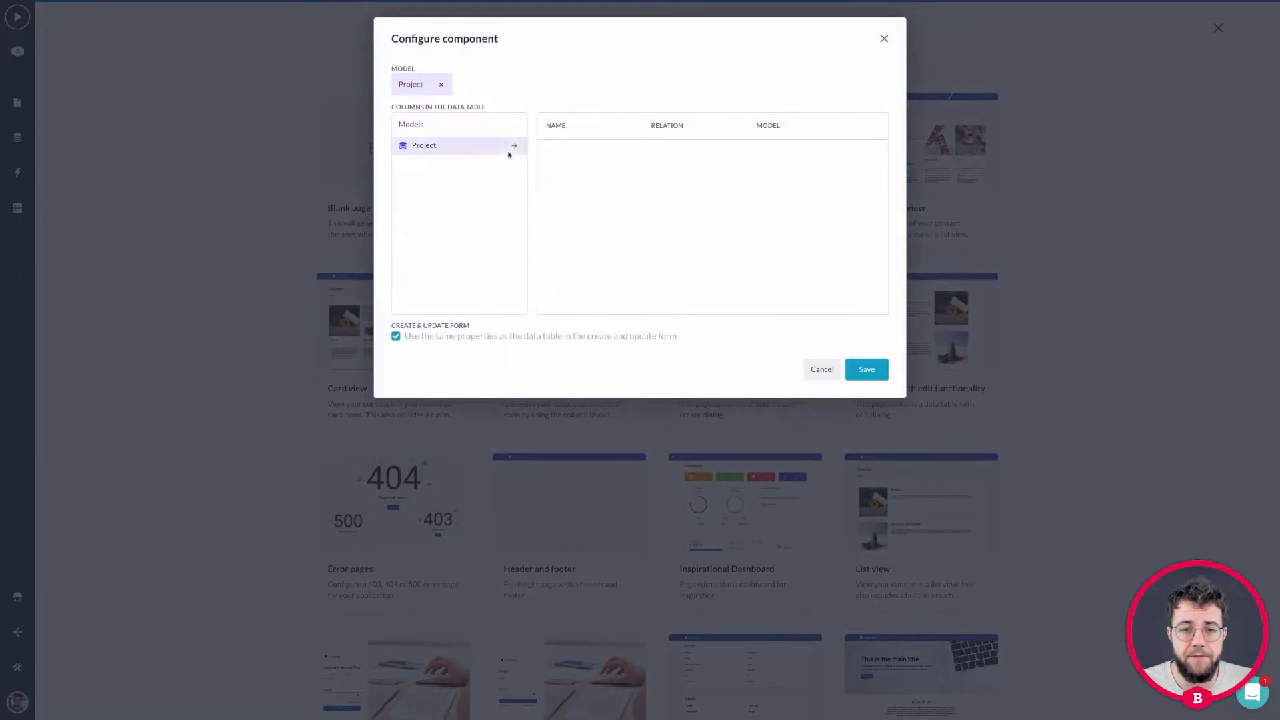
pyautogui.click(514, 148)
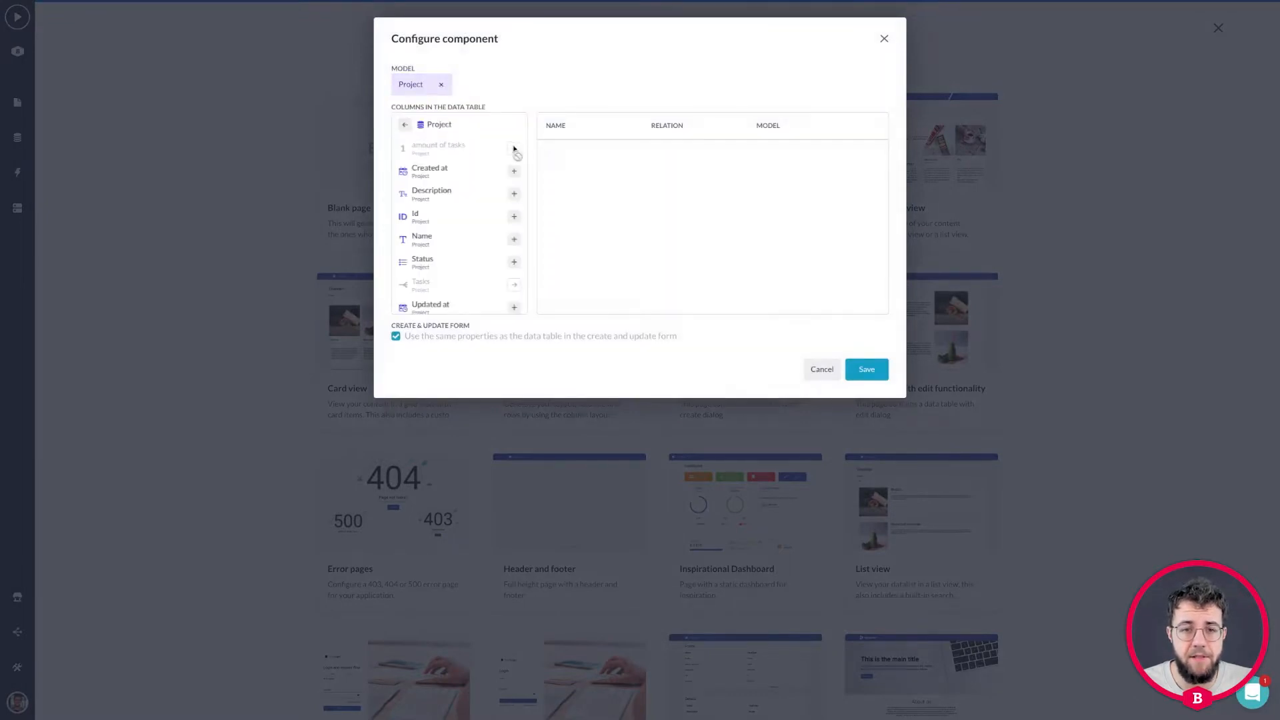
pyautogui.click(515, 237)
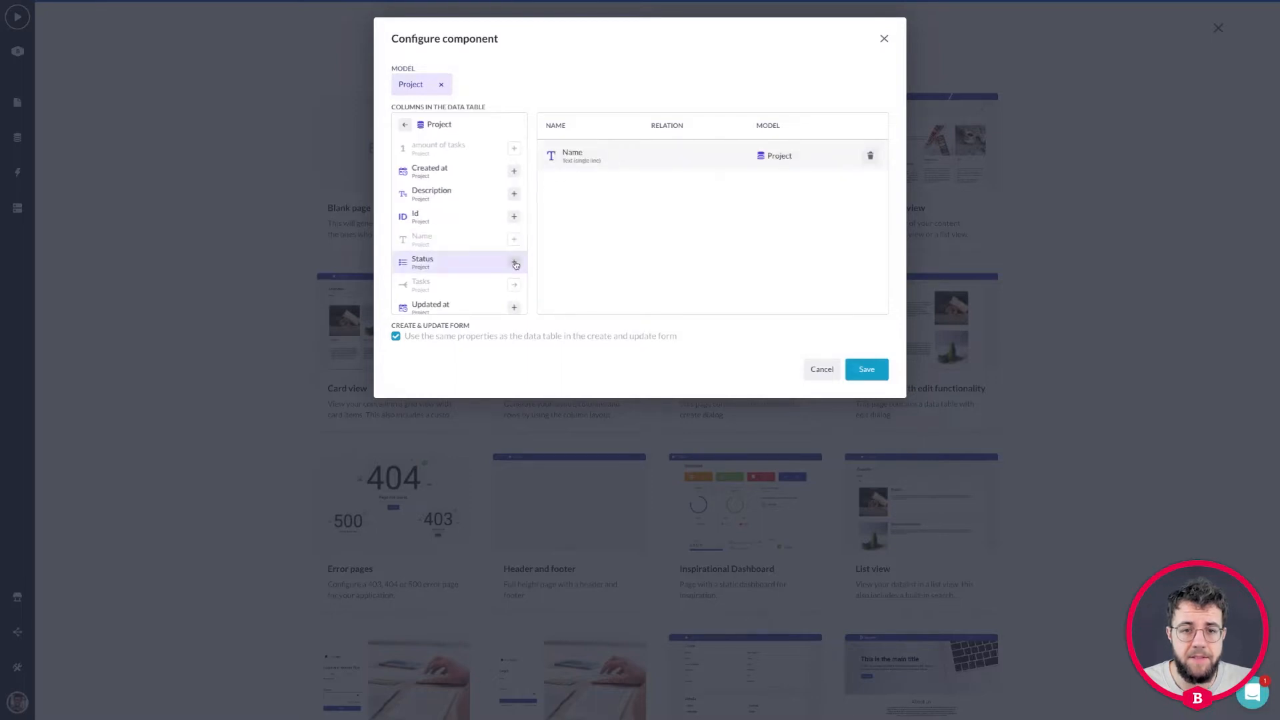
pyautogui.click(514, 262)
pyautogui.scroll(-1, 491, 251)
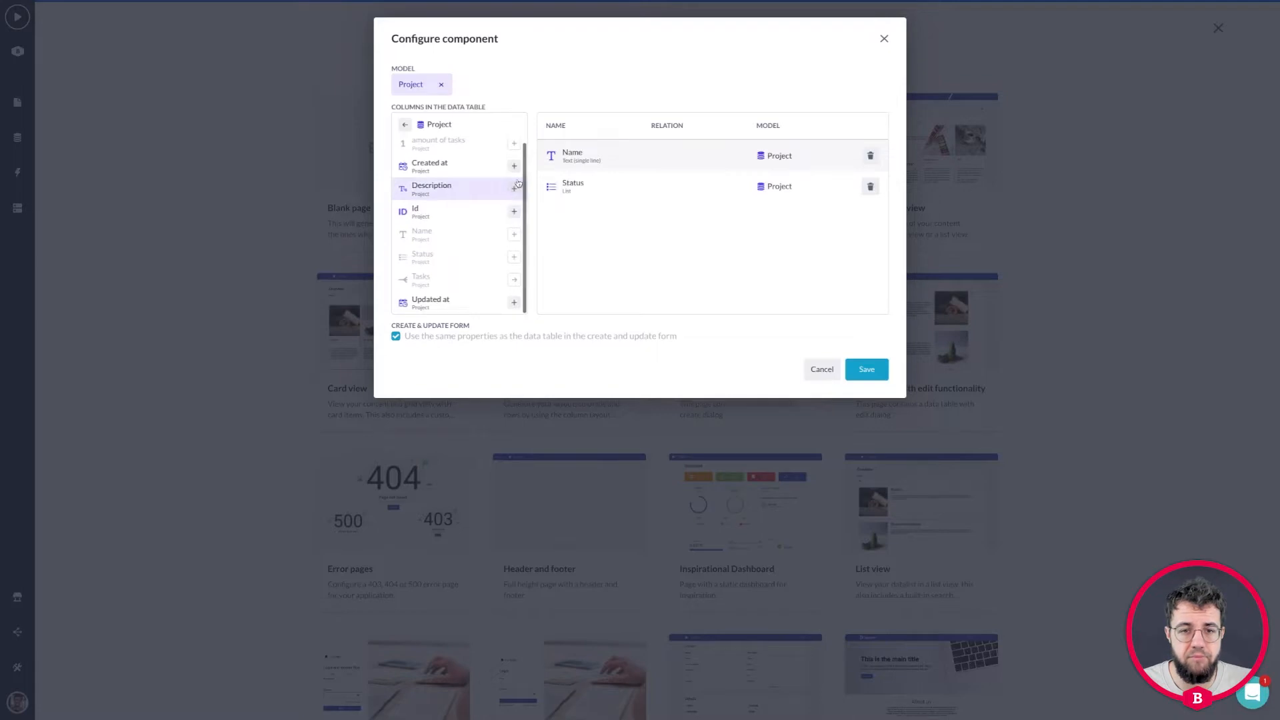
pyautogui.click(515, 168)
pyautogui.click(870, 374)
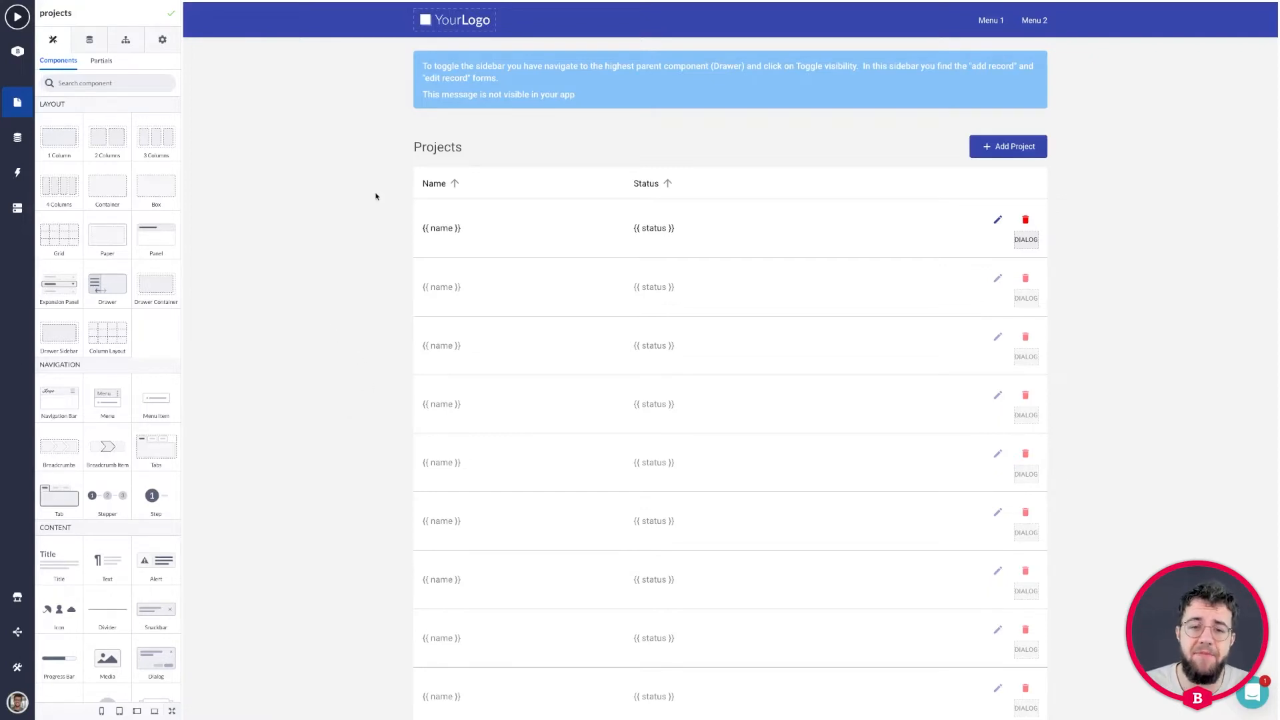
# Examine the options of the data table's name column, the Add Project button and the app bar
pyautogui.click(504, 223)
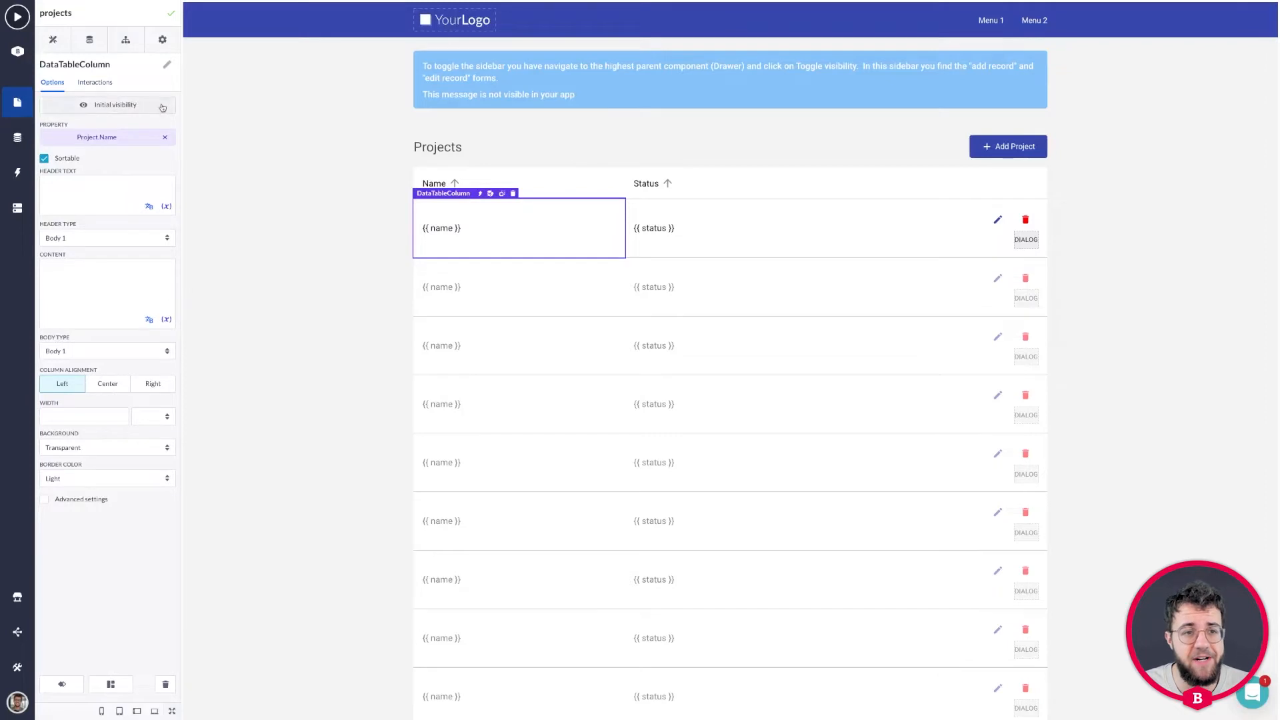
pyautogui.click(987, 147)
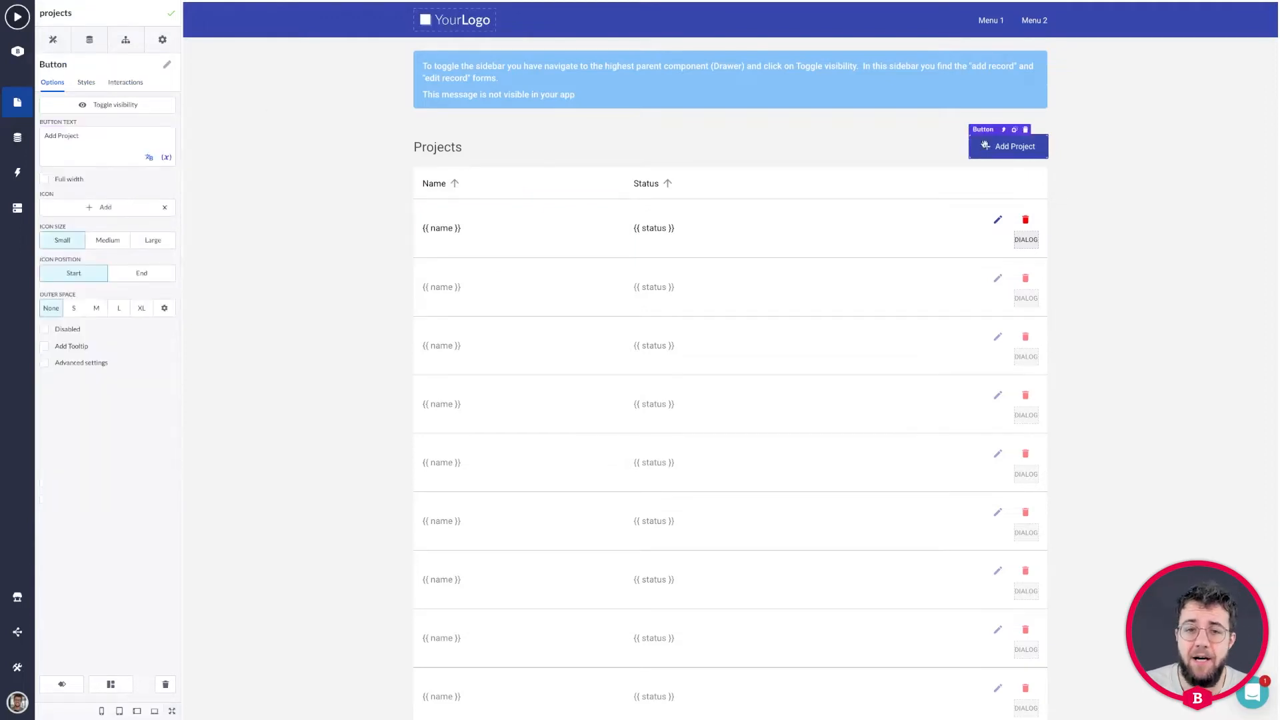
pyautogui.click(448, 26)
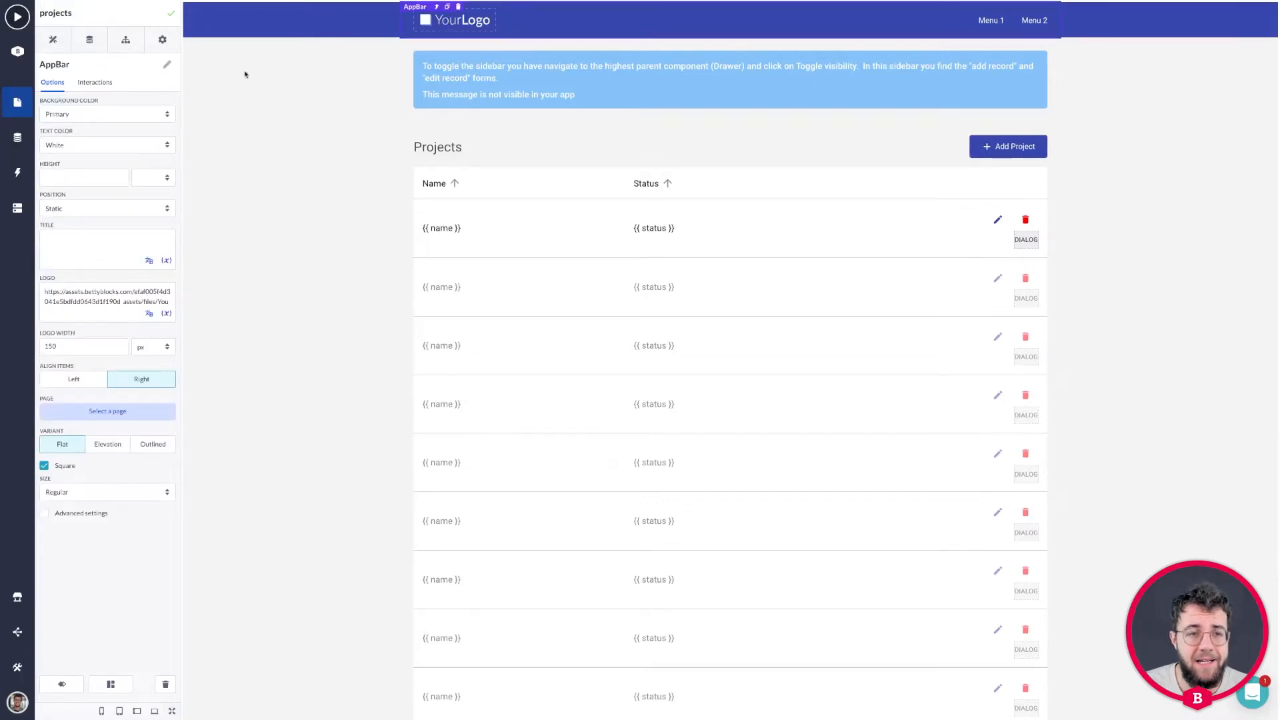
# Start a new interaction on the app bar, check the available trigger events and set the trigger to Click
pyautogui.click(92, 84)
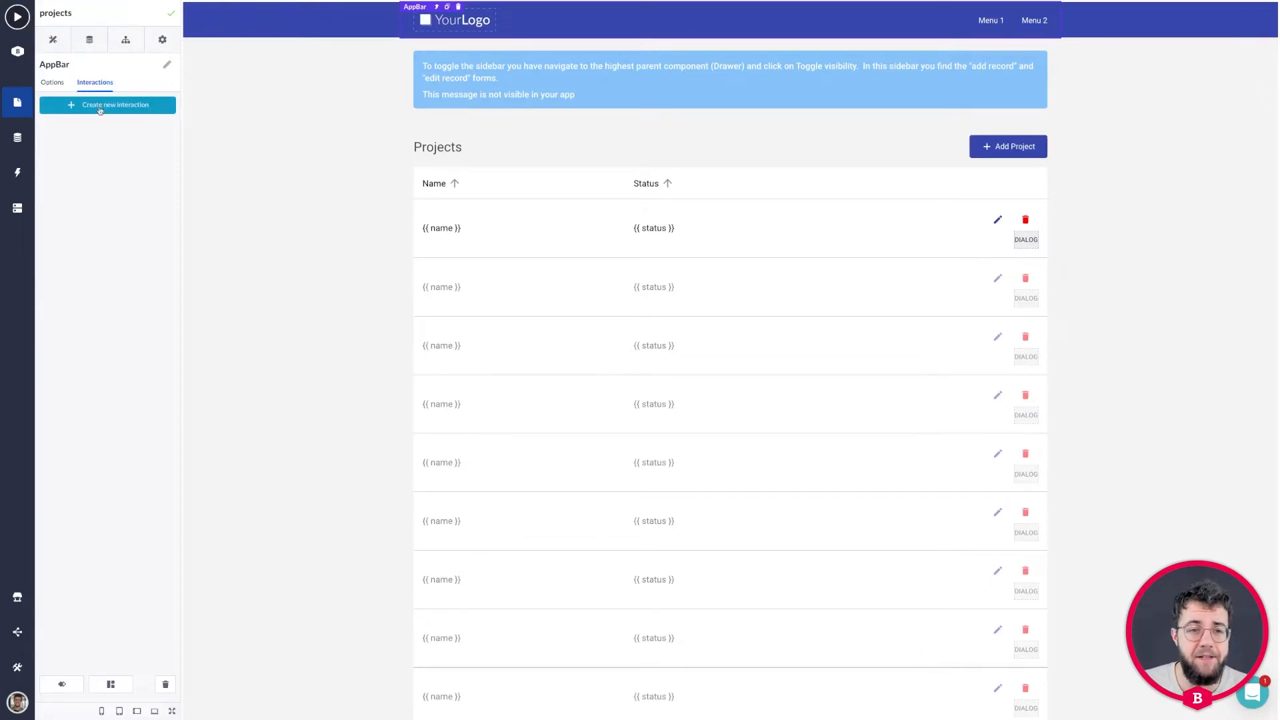
pyautogui.click(99, 108)
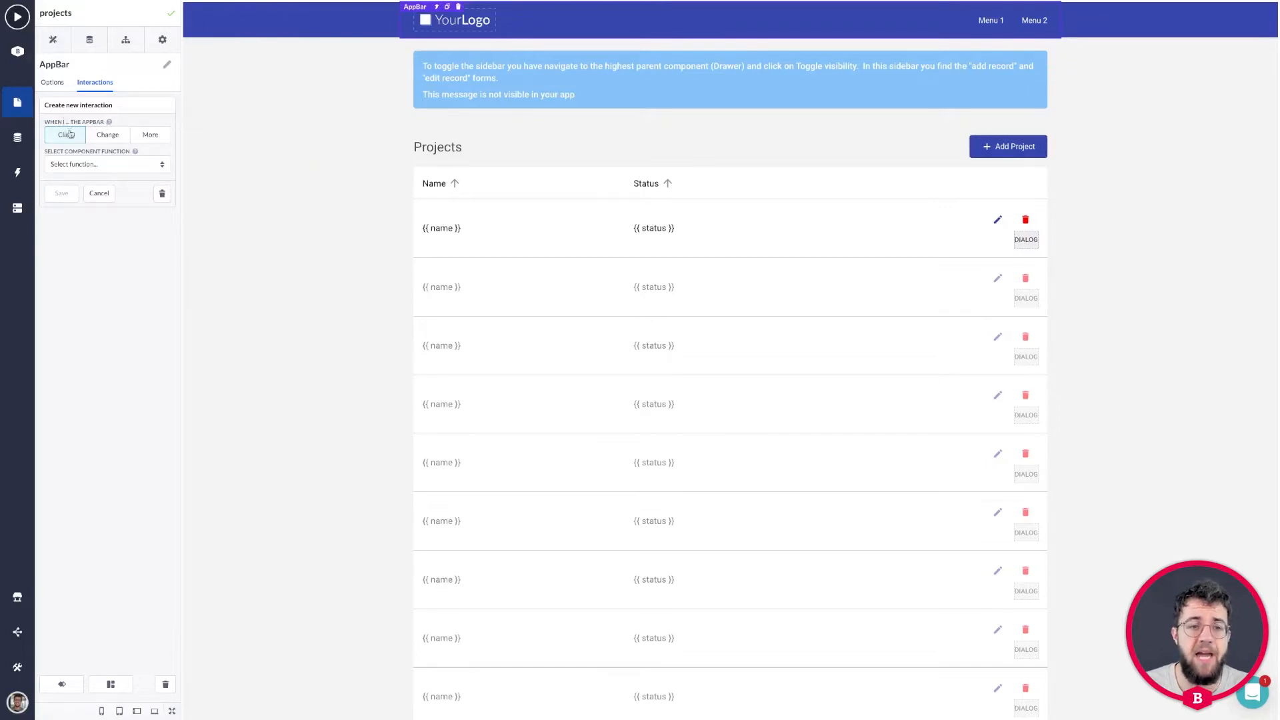
pyautogui.click(105, 141)
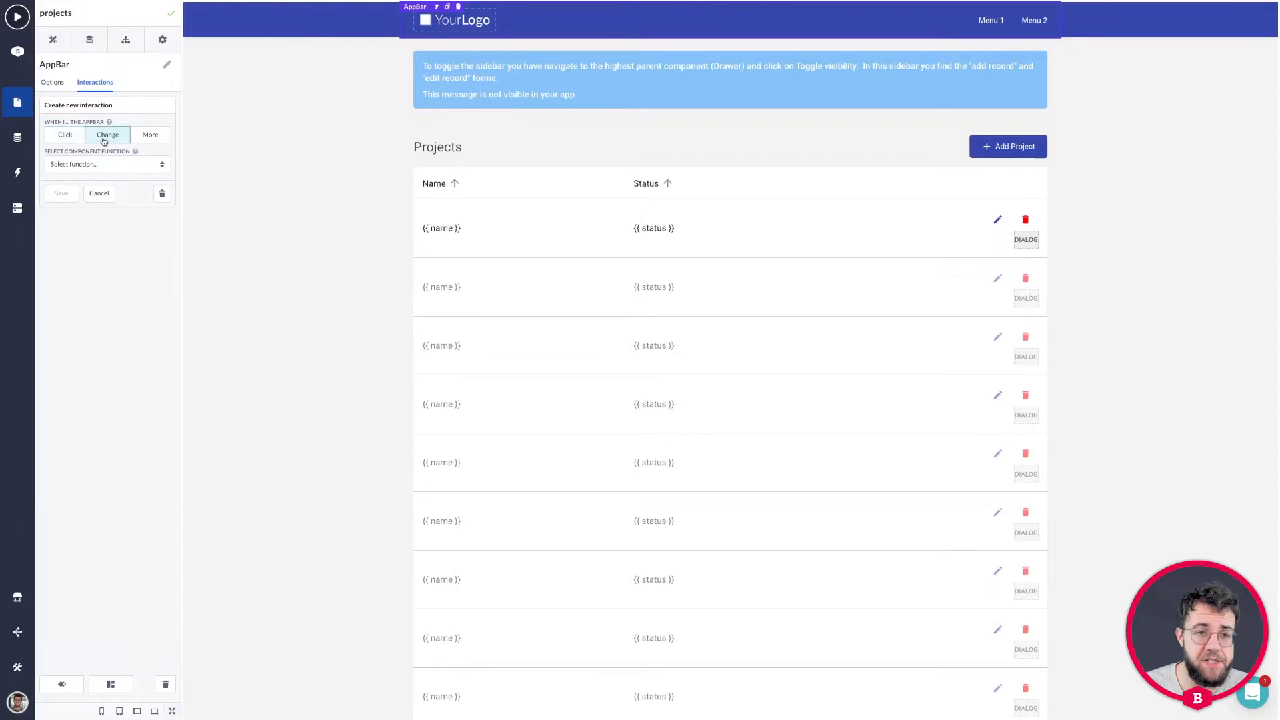
pyautogui.click(150, 135)
pyautogui.click(103, 158)
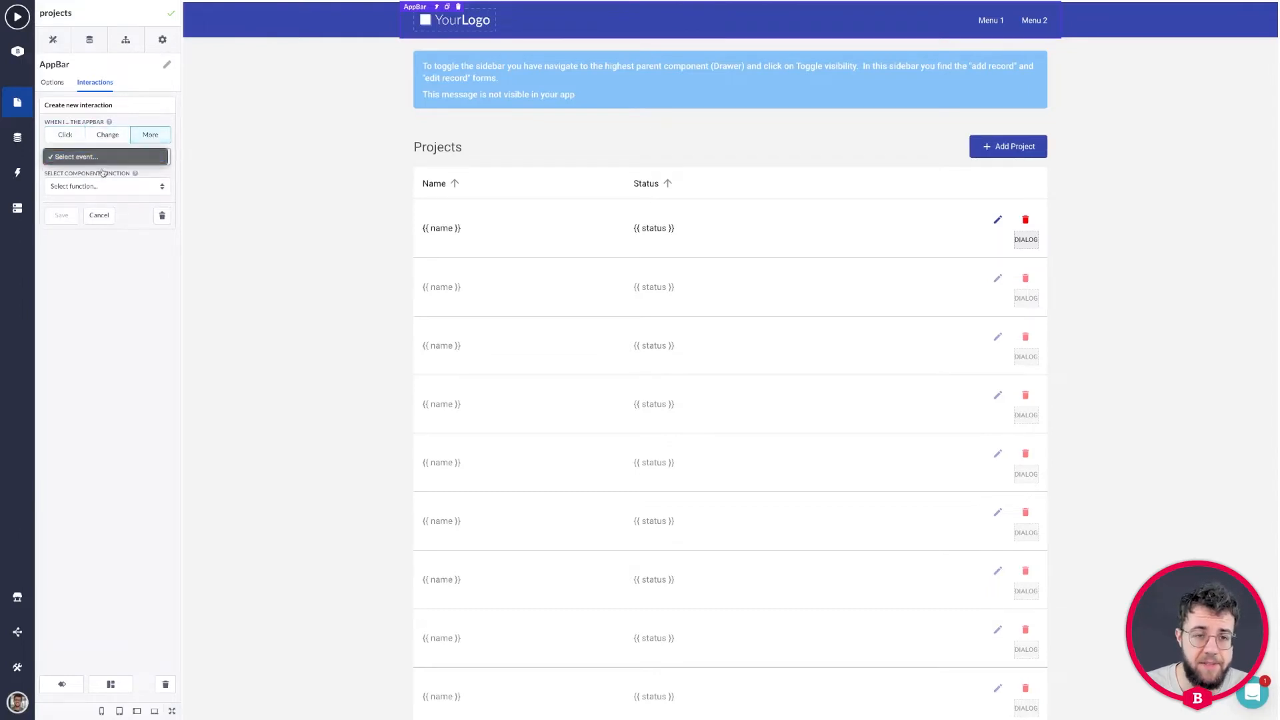
pyautogui.click(153, 135)
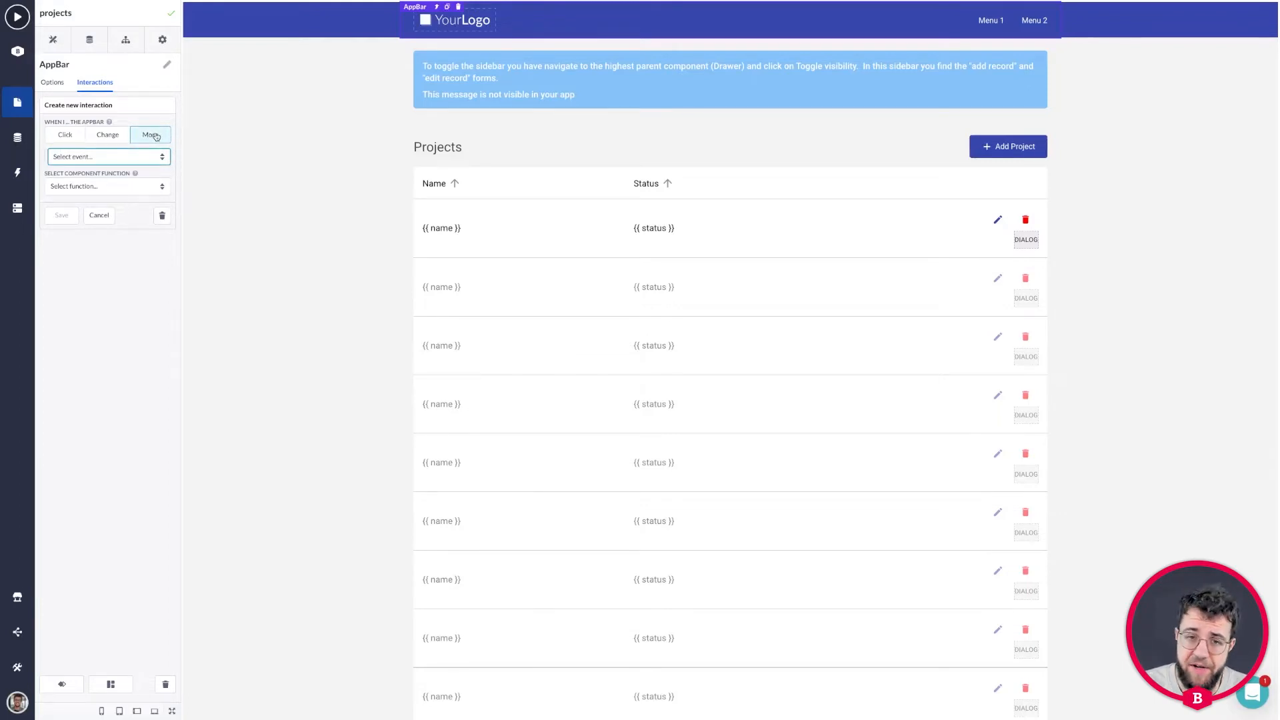
pyautogui.click(67, 136)
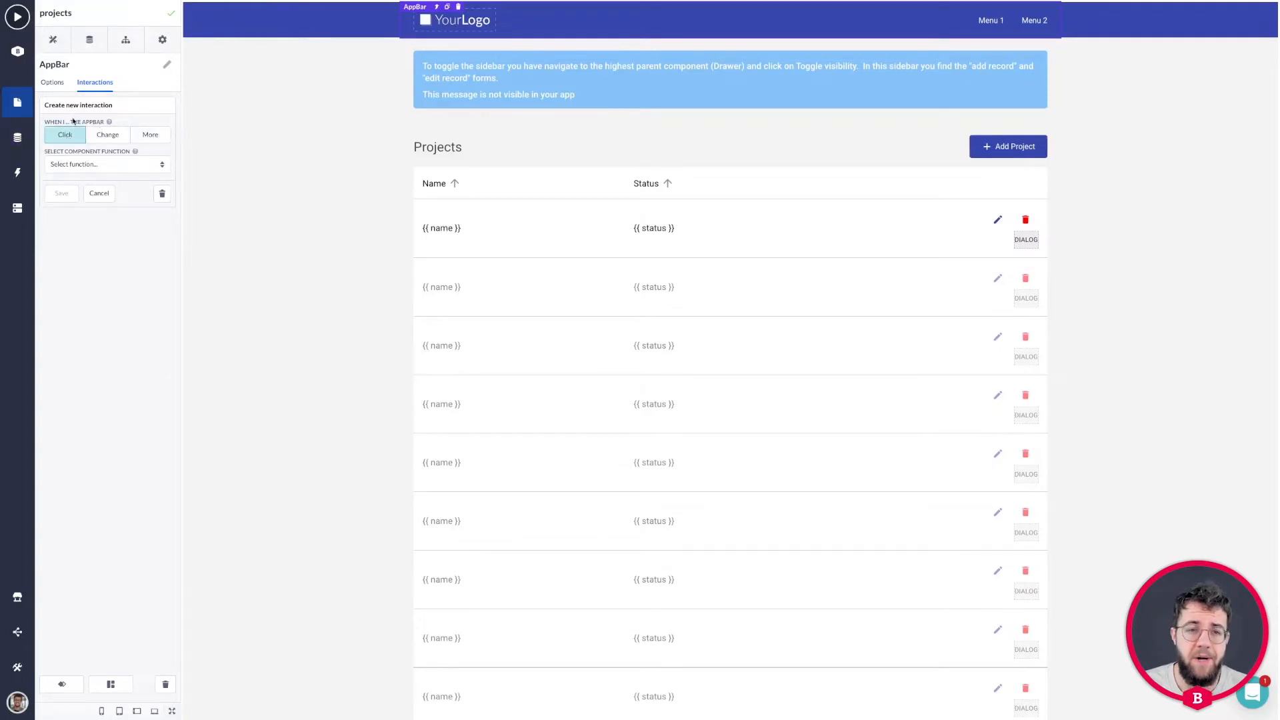
# Set the interaction's component function to Enable and its target component to the first Button
pyautogui.click(115, 165)
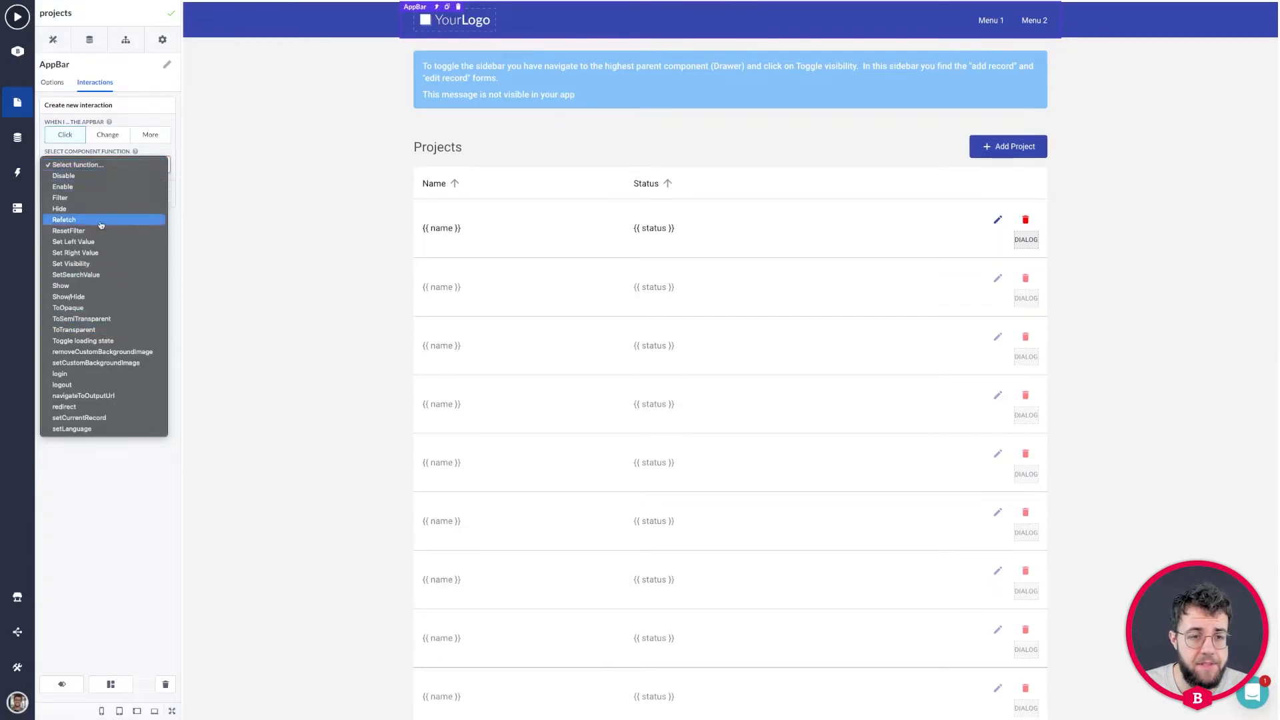
pyautogui.click(78, 188)
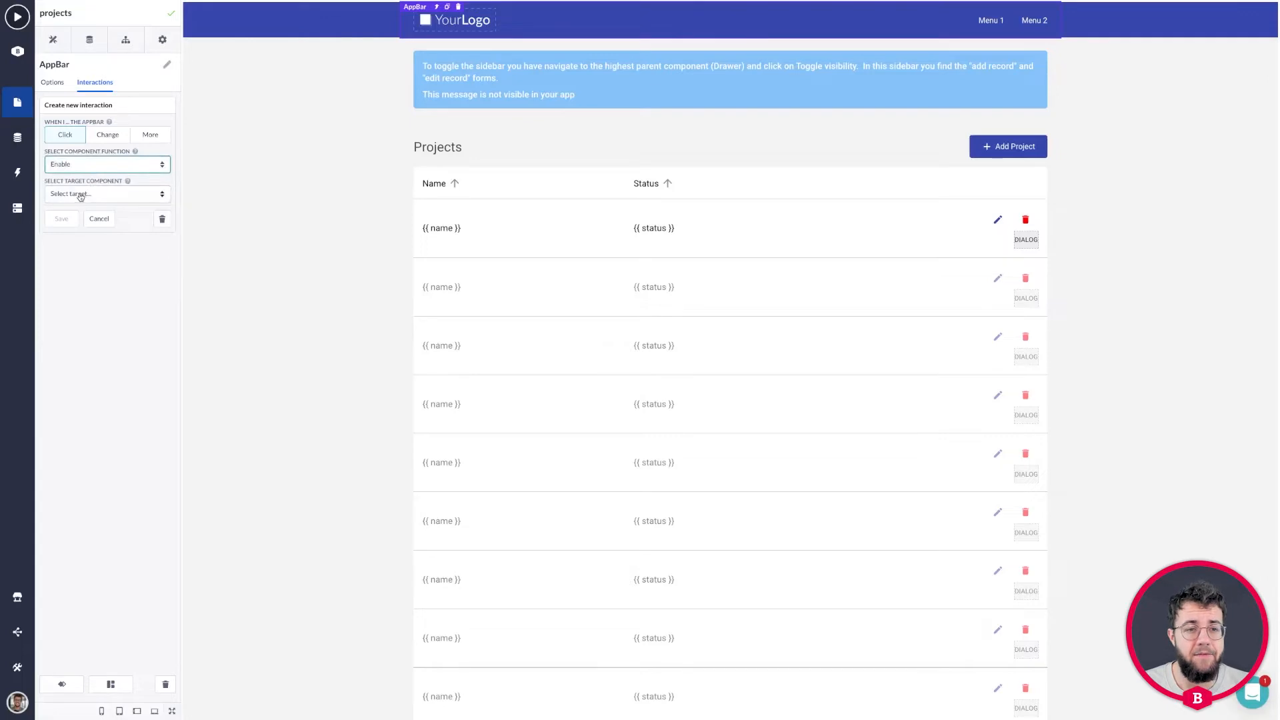
pyautogui.click(80, 194)
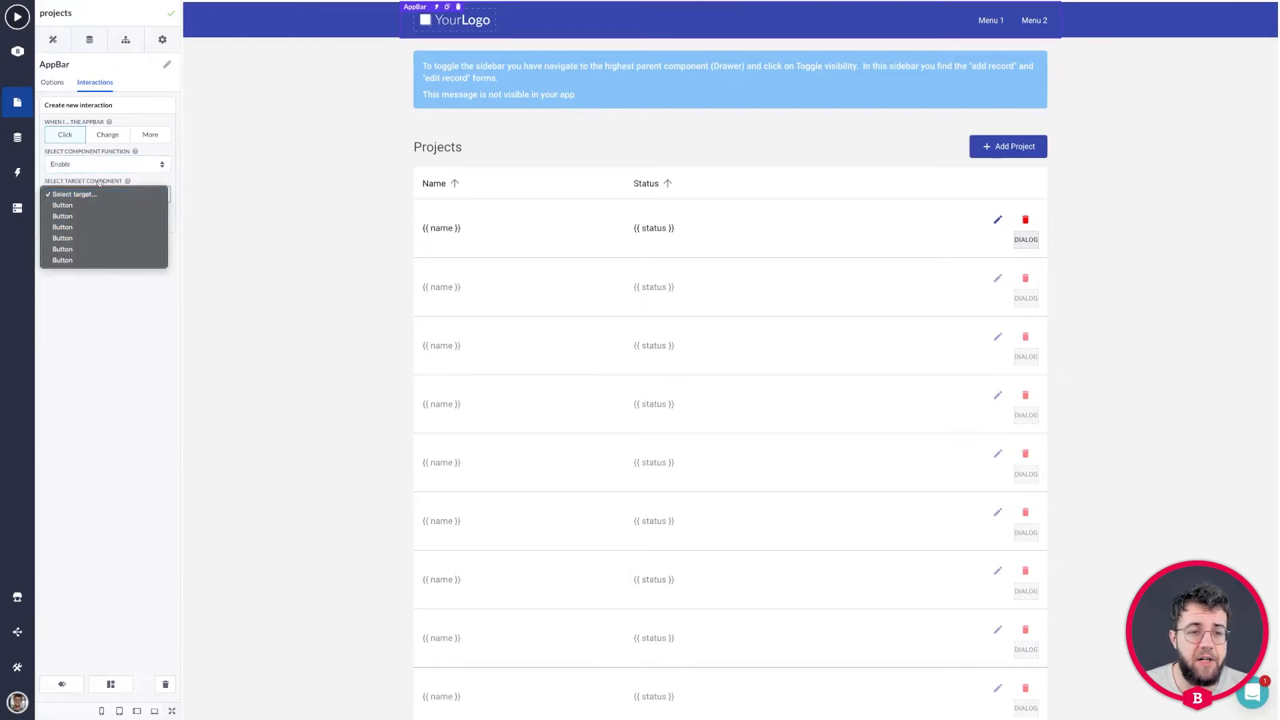
pyautogui.click(91, 192)
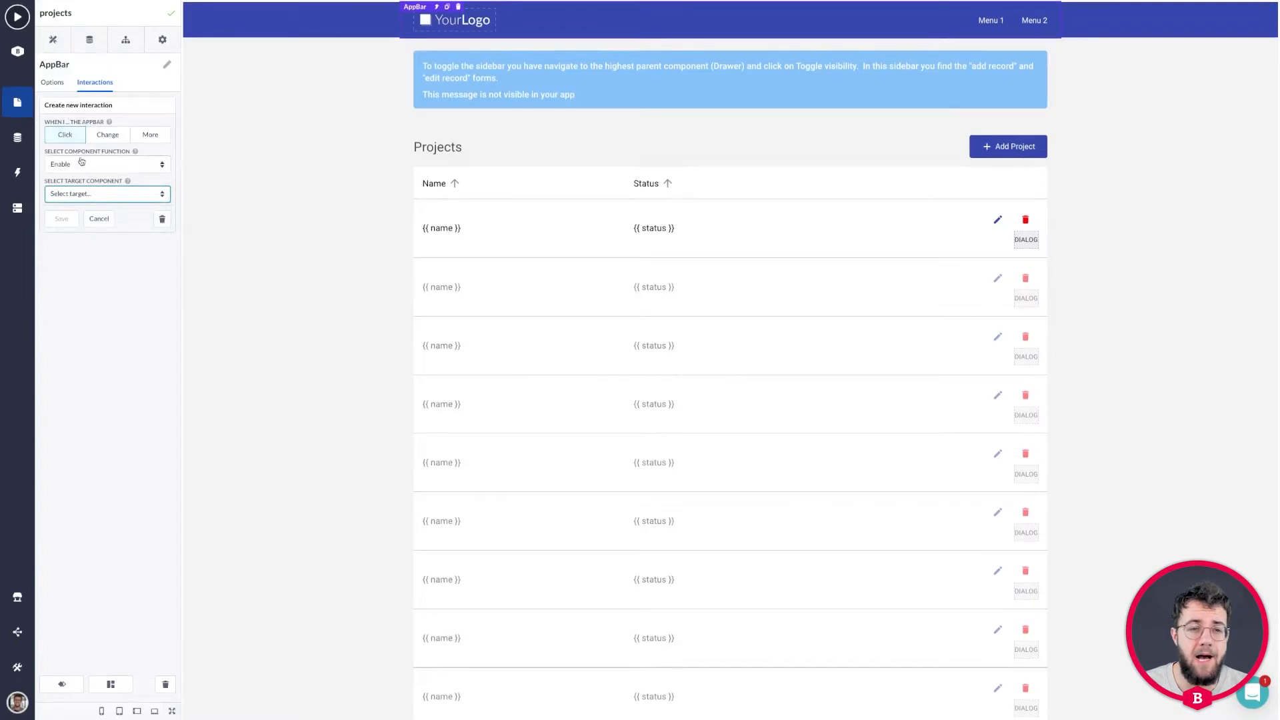
pyautogui.click(87, 197)
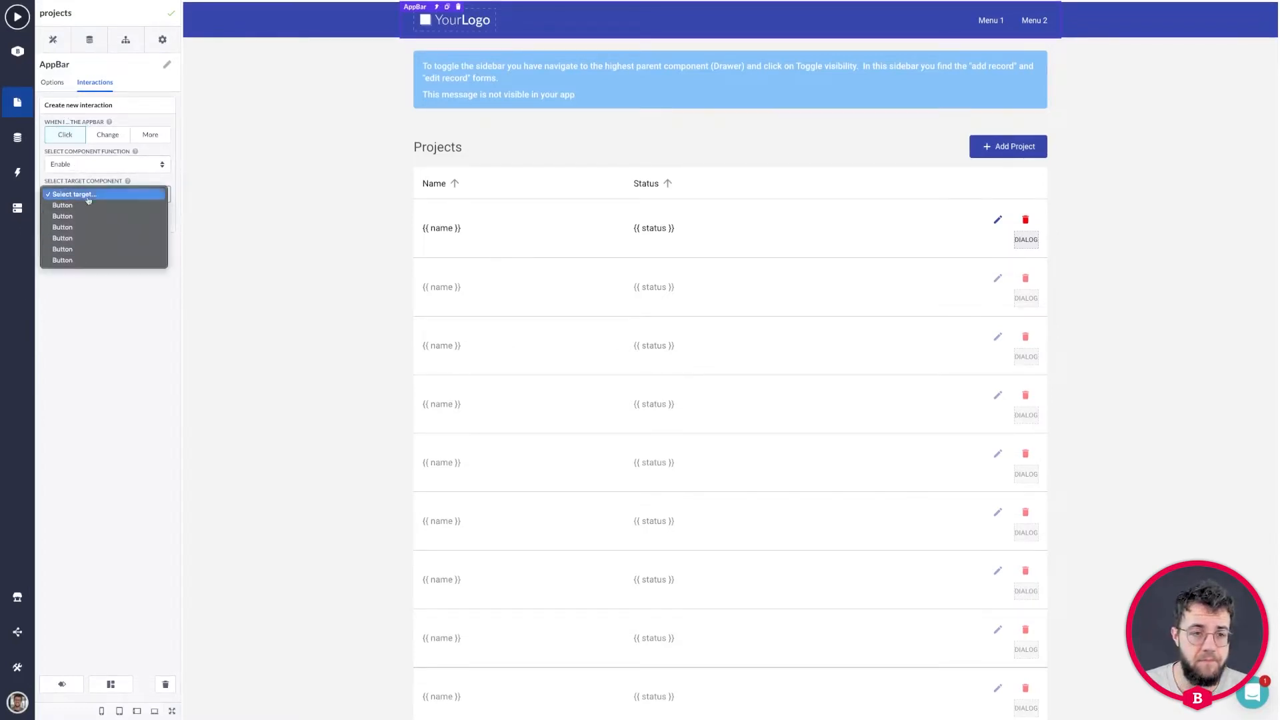
pyautogui.click(87, 205)
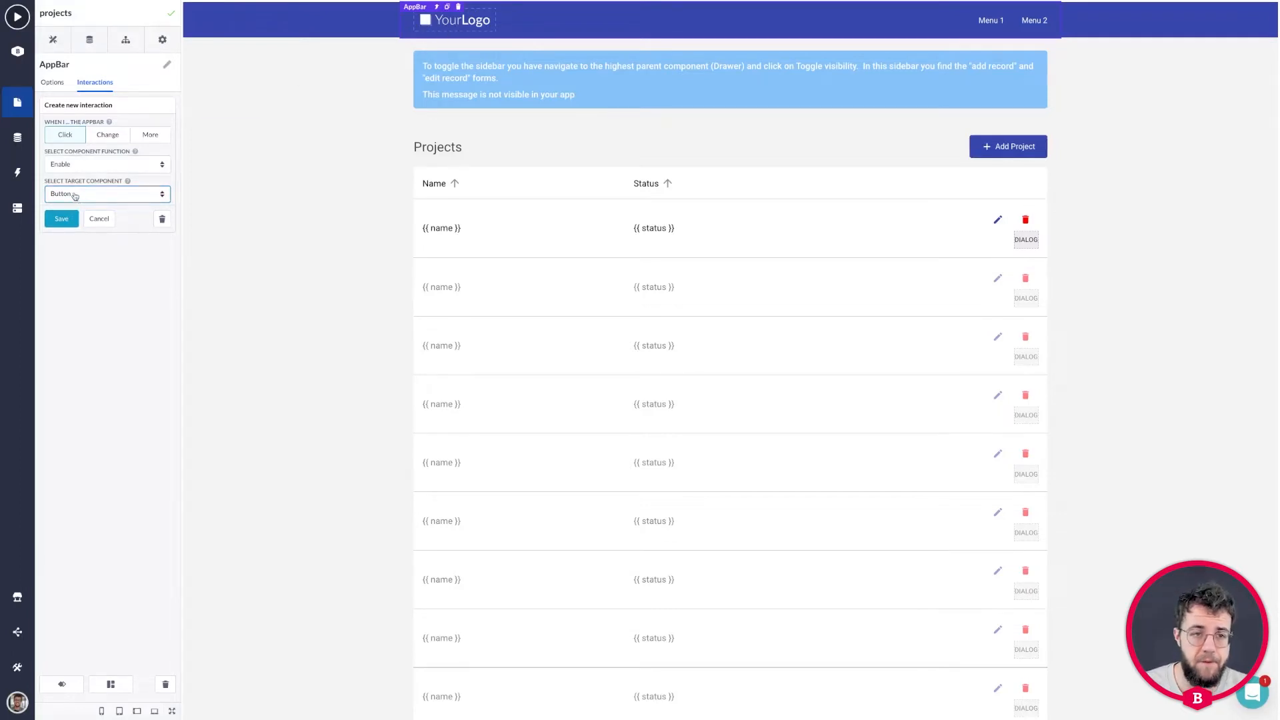
# Examine the component functions available for the app bar's new Click interaction, keeping Enable selected
pyautogui.click(93, 167)
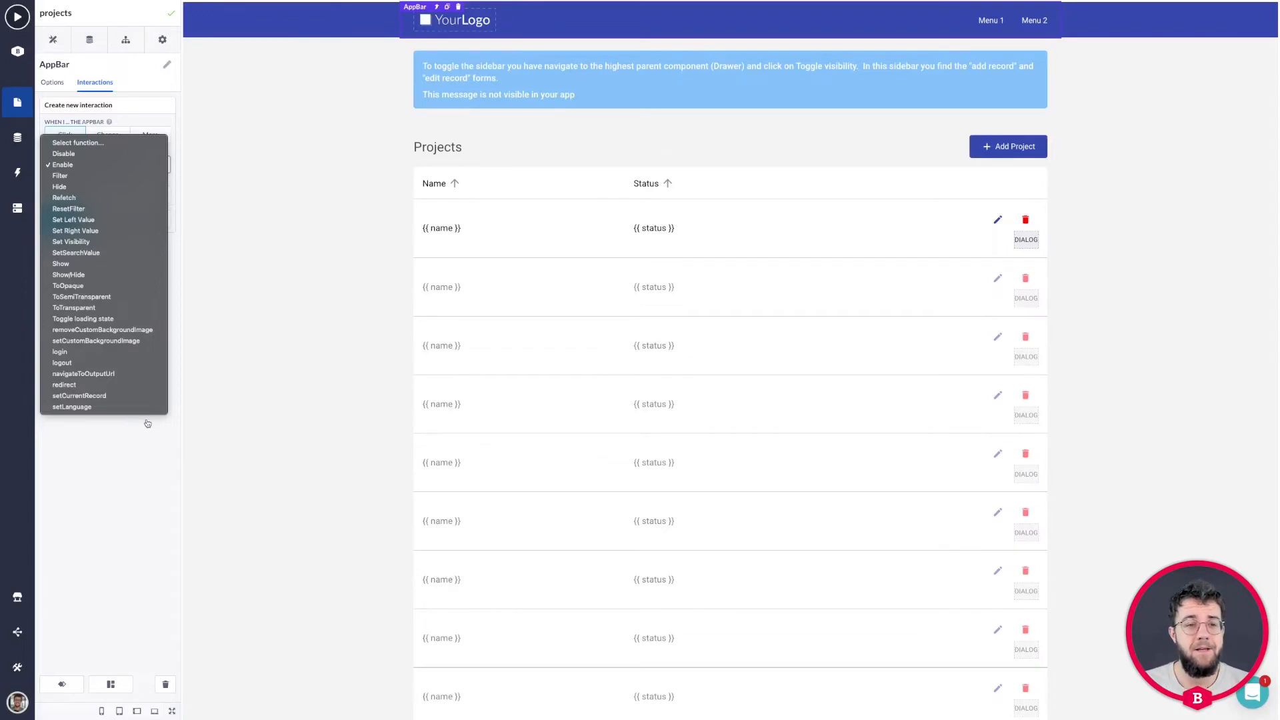
pyautogui.click(249, 355)
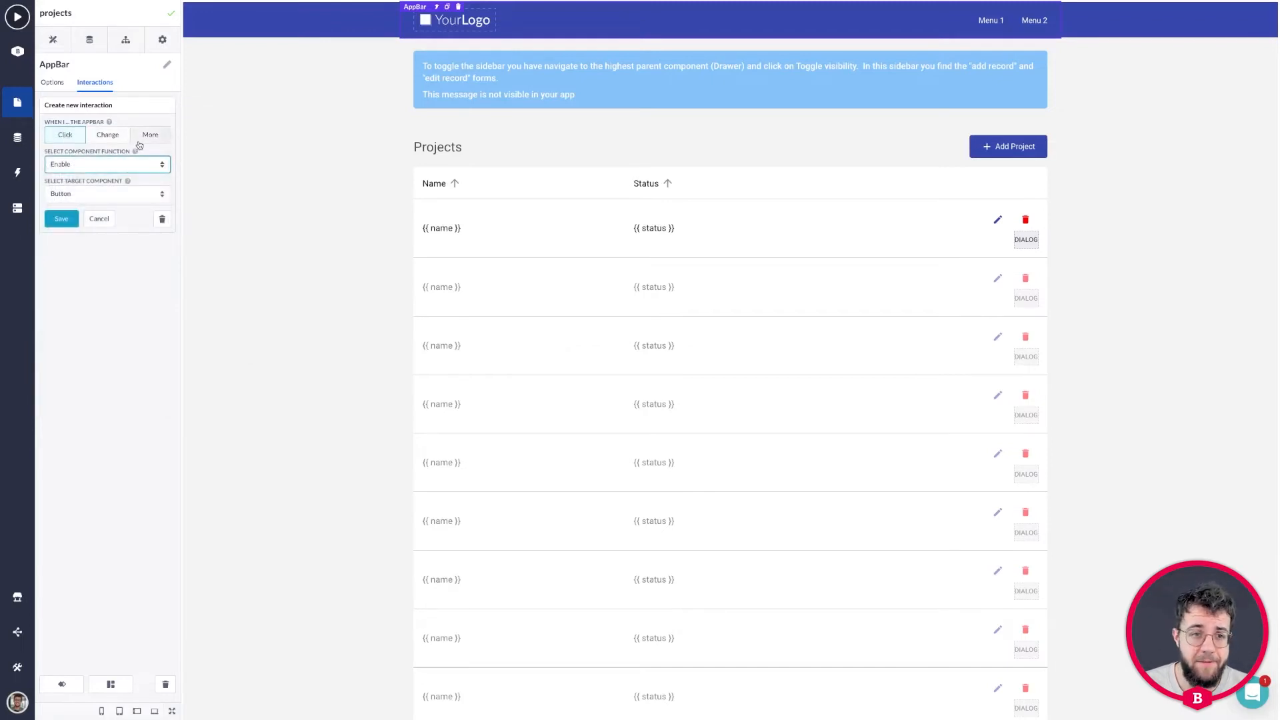
pyautogui.click(57, 166)
pyautogui.click(198, 171)
pyautogui.moveTo(129, 183)
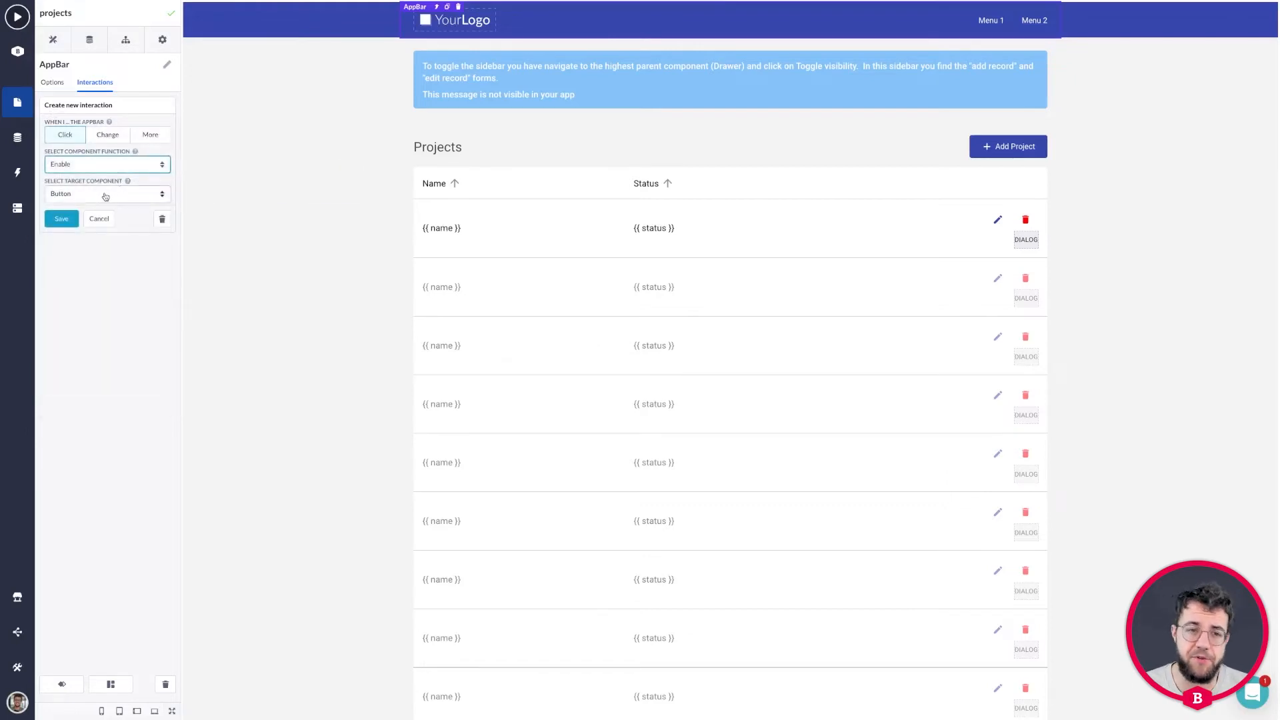
# Review the target components offered for the Enable function and discard the unsaved app bar interaction
pyautogui.click(105, 196)
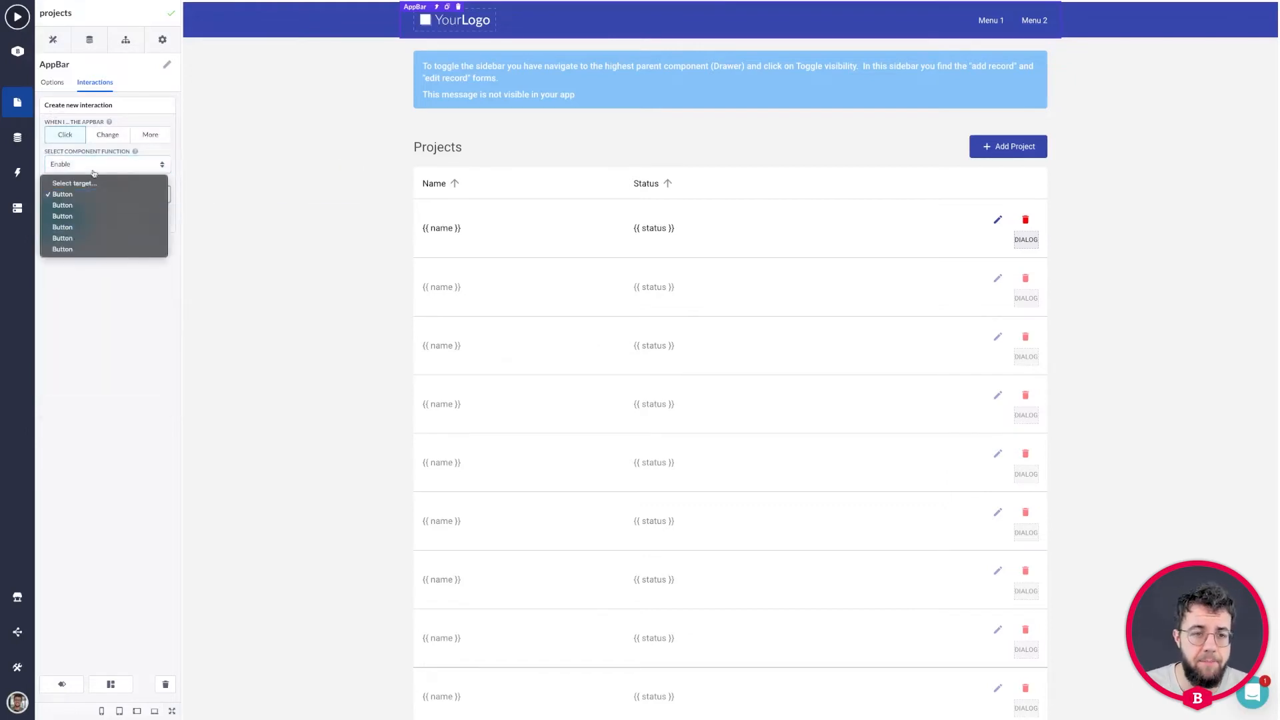
pyautogui.click(199, 194)
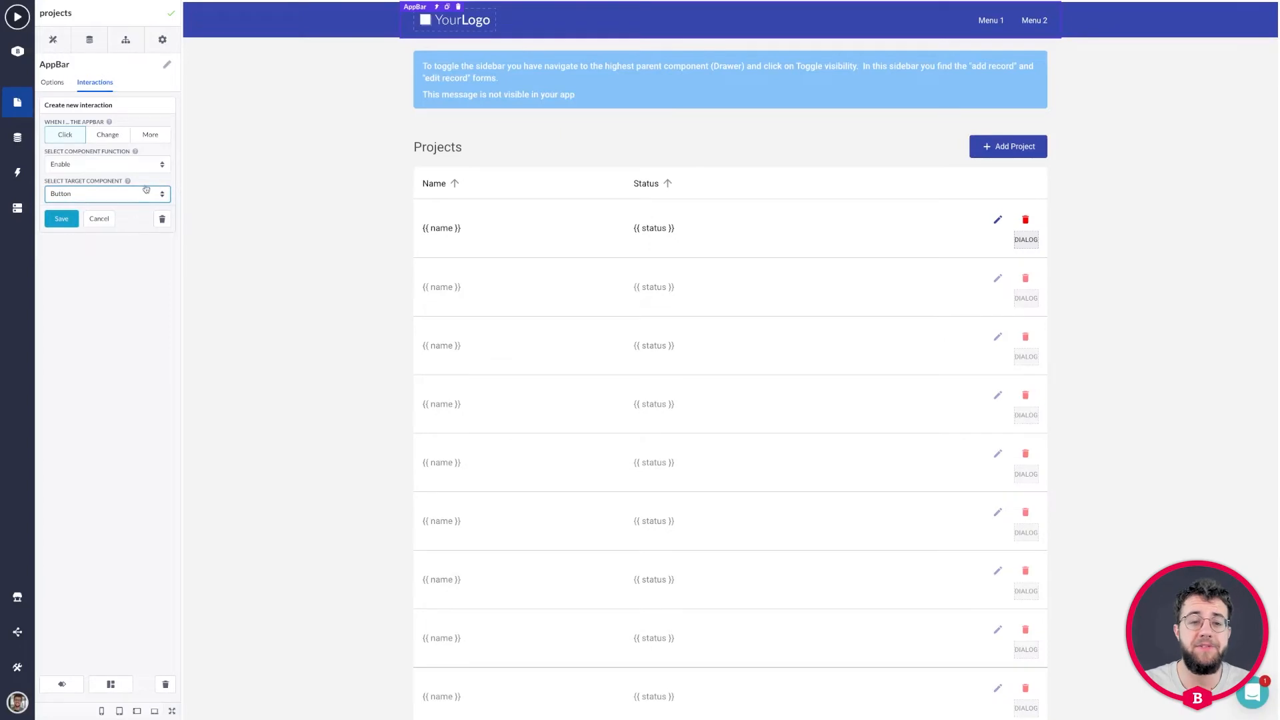
pyautogui.click(109, 196)
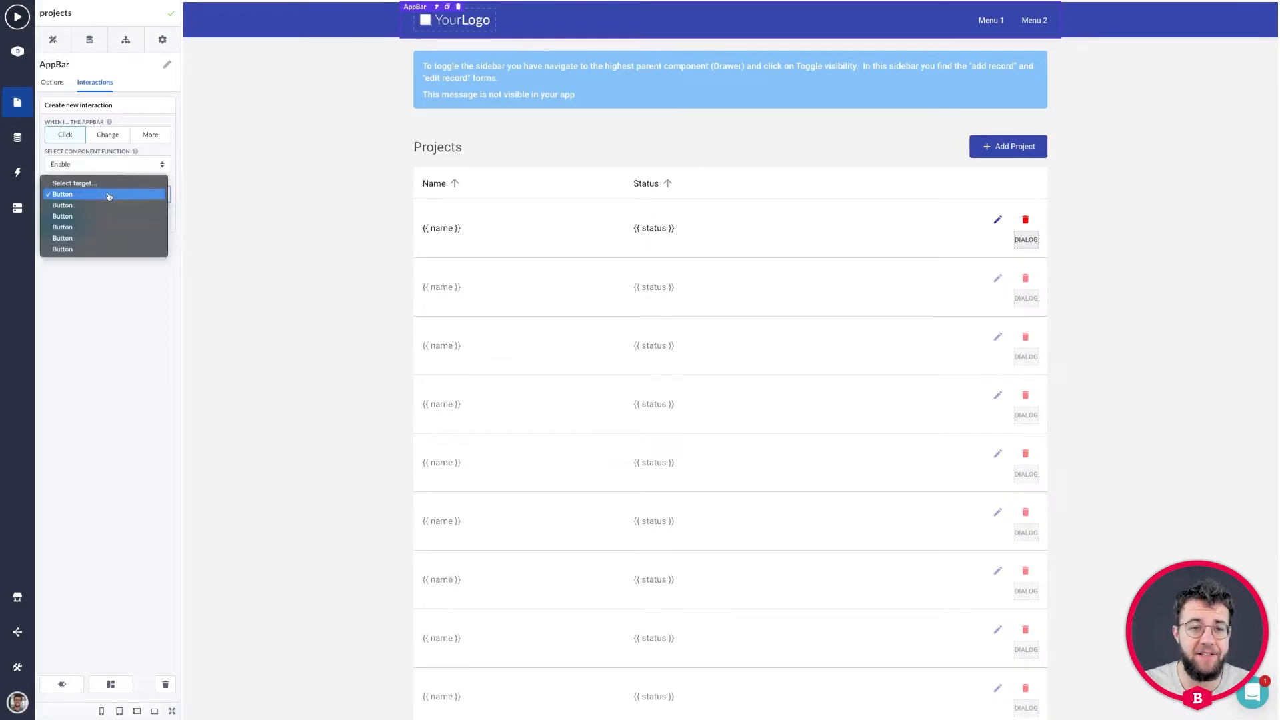
pyautogui.click(110, 195)
pyautogui.click(110, 196)
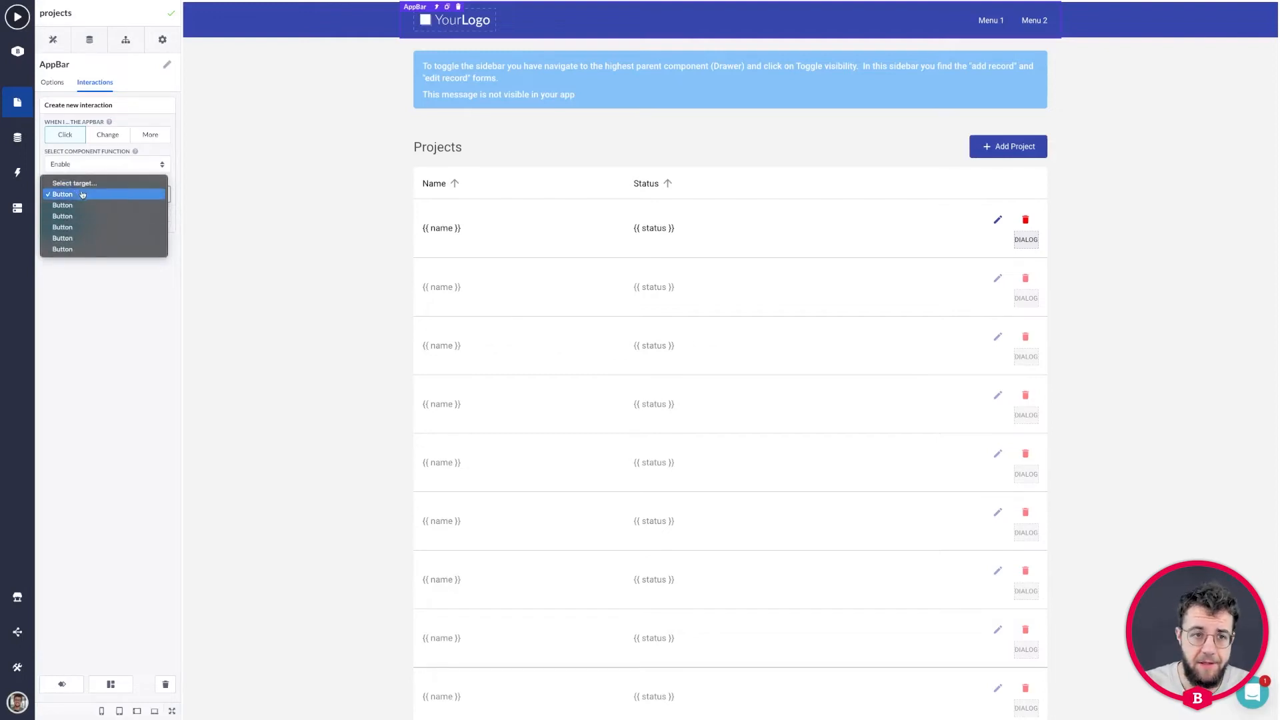
pyautogui.click(107, 194)
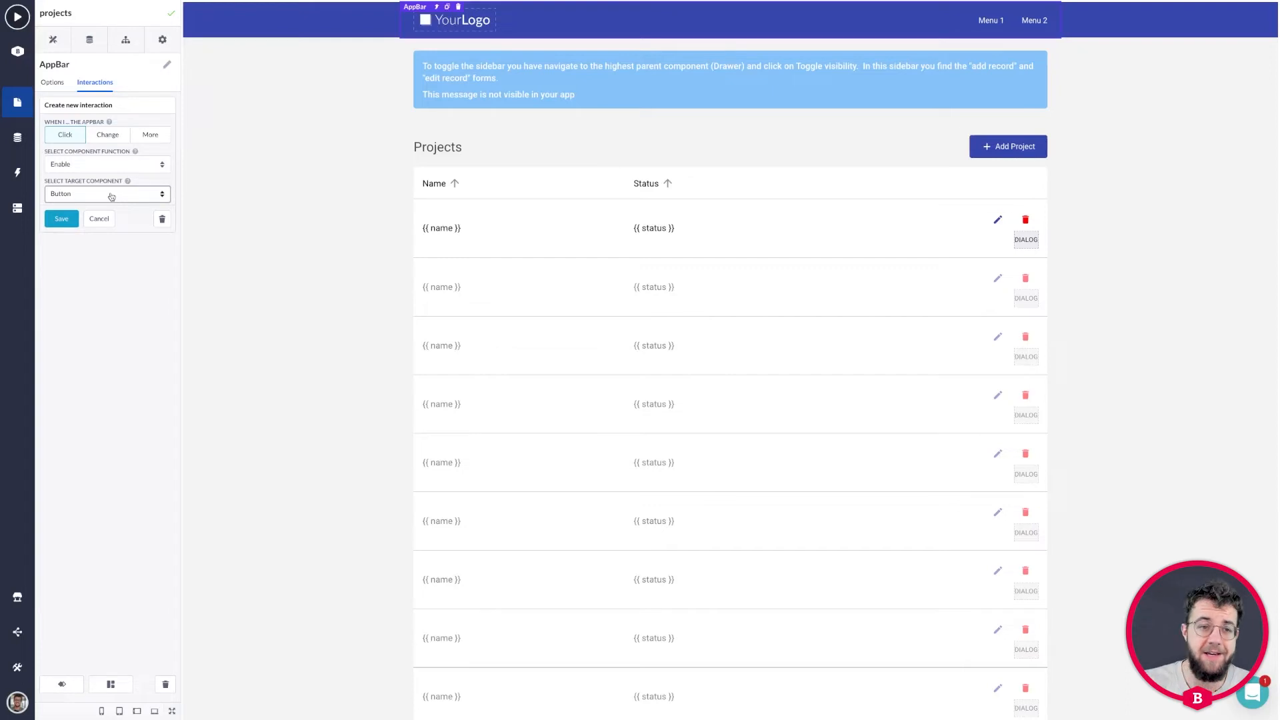
pyautogui.click(111, 195)
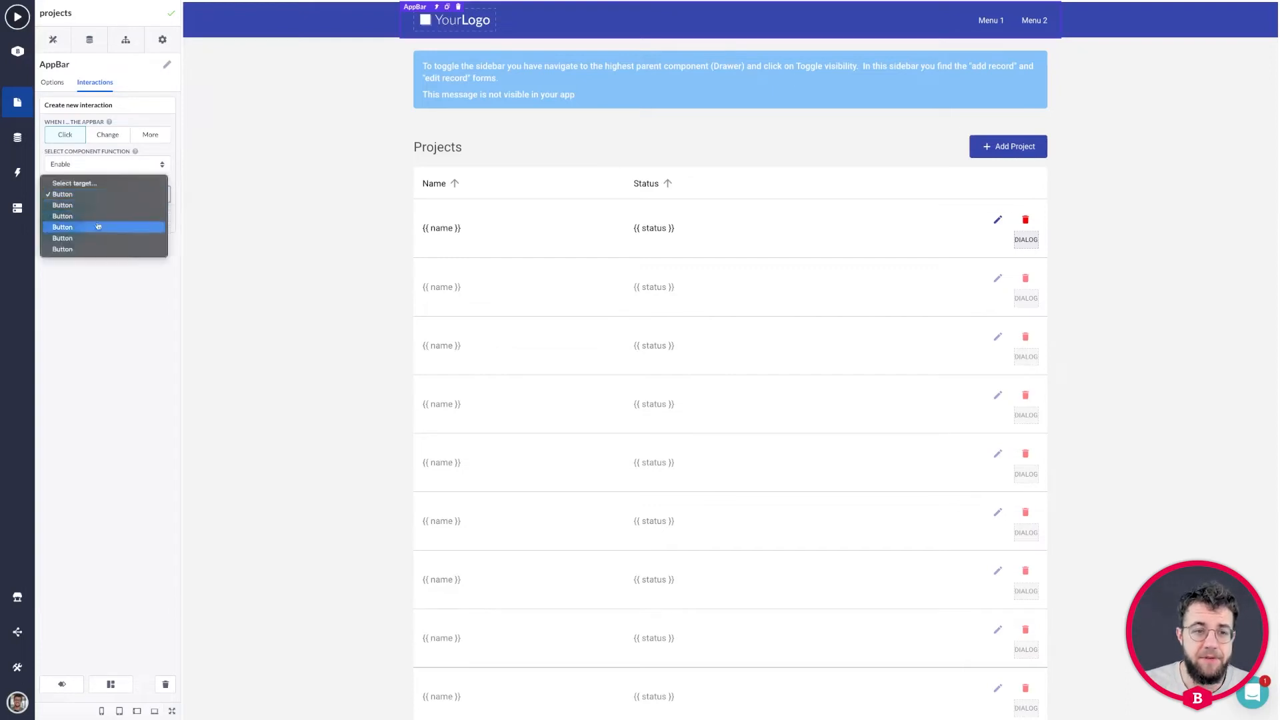
pyautogui.click(172, 189)
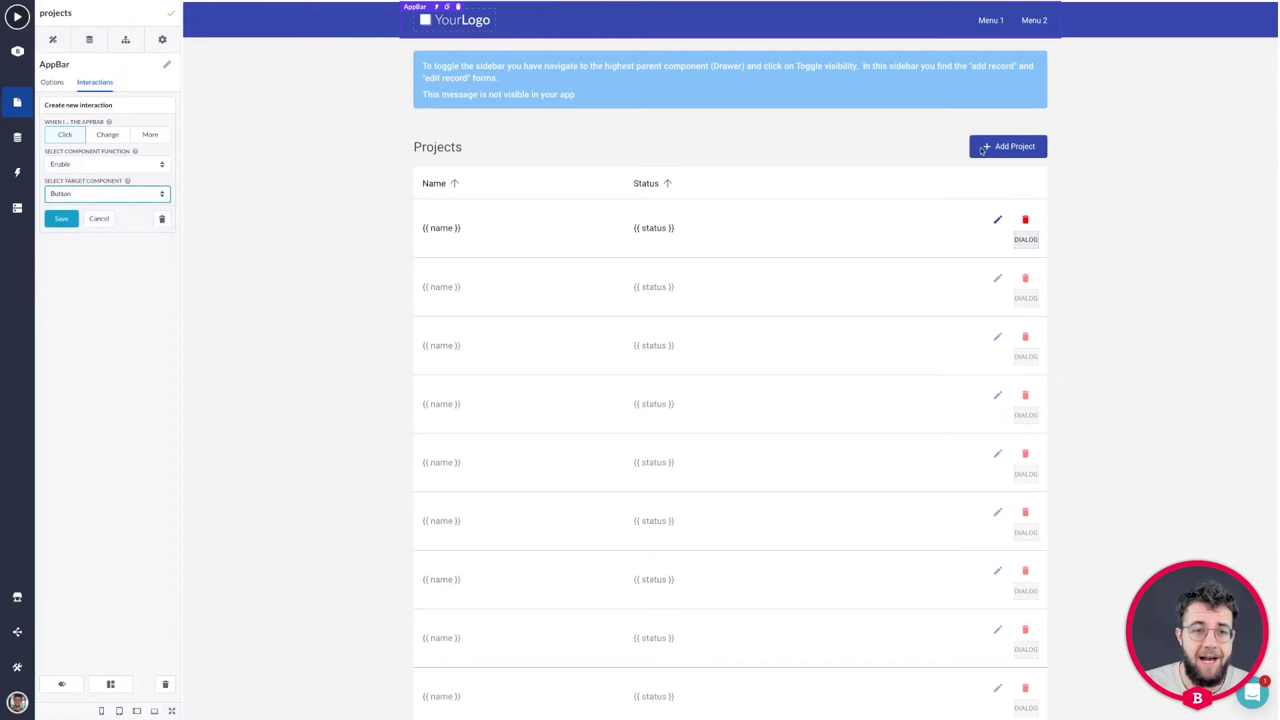
pyautogui.click(92, 199)
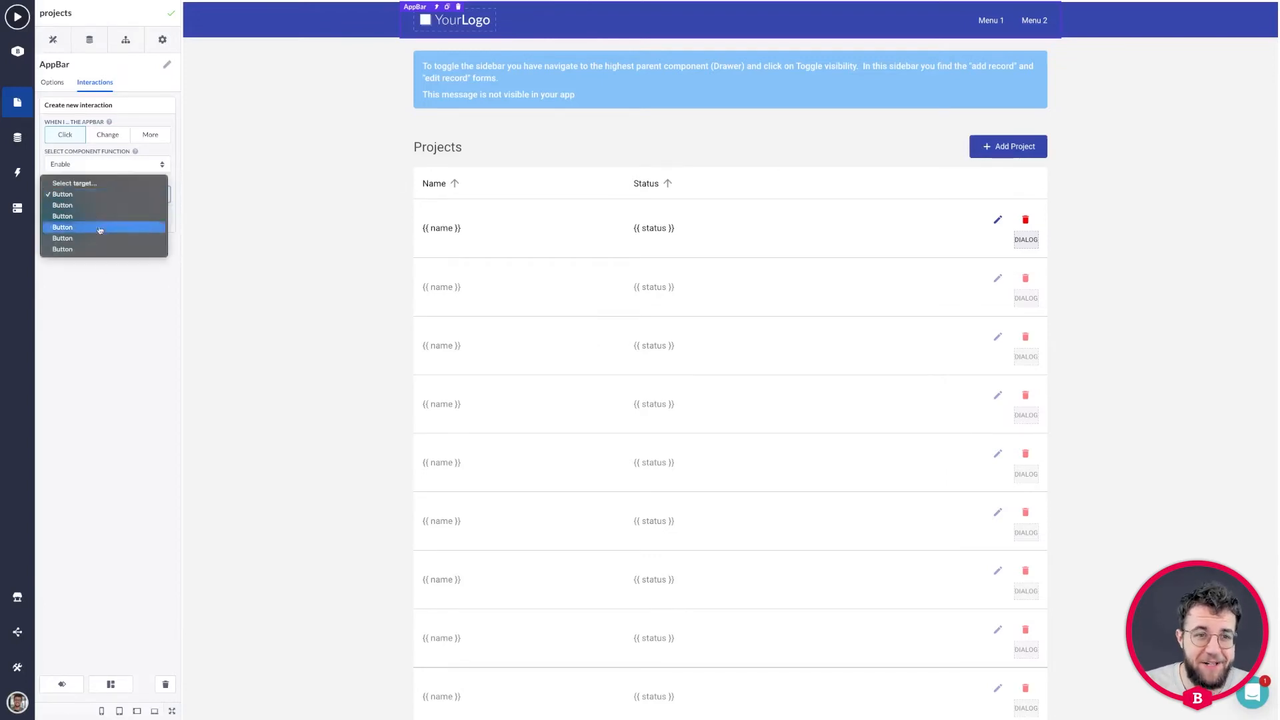
pyautogui.click(215, 197)
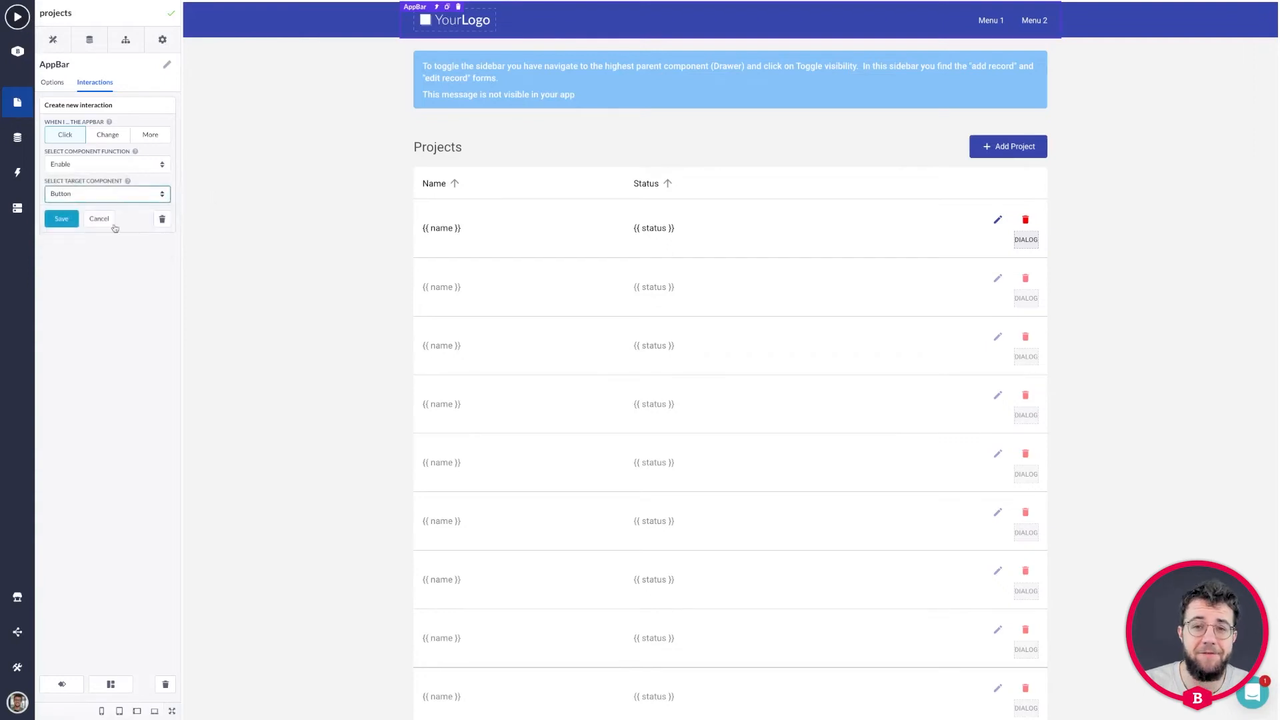
pyautogui.click(107, 223)
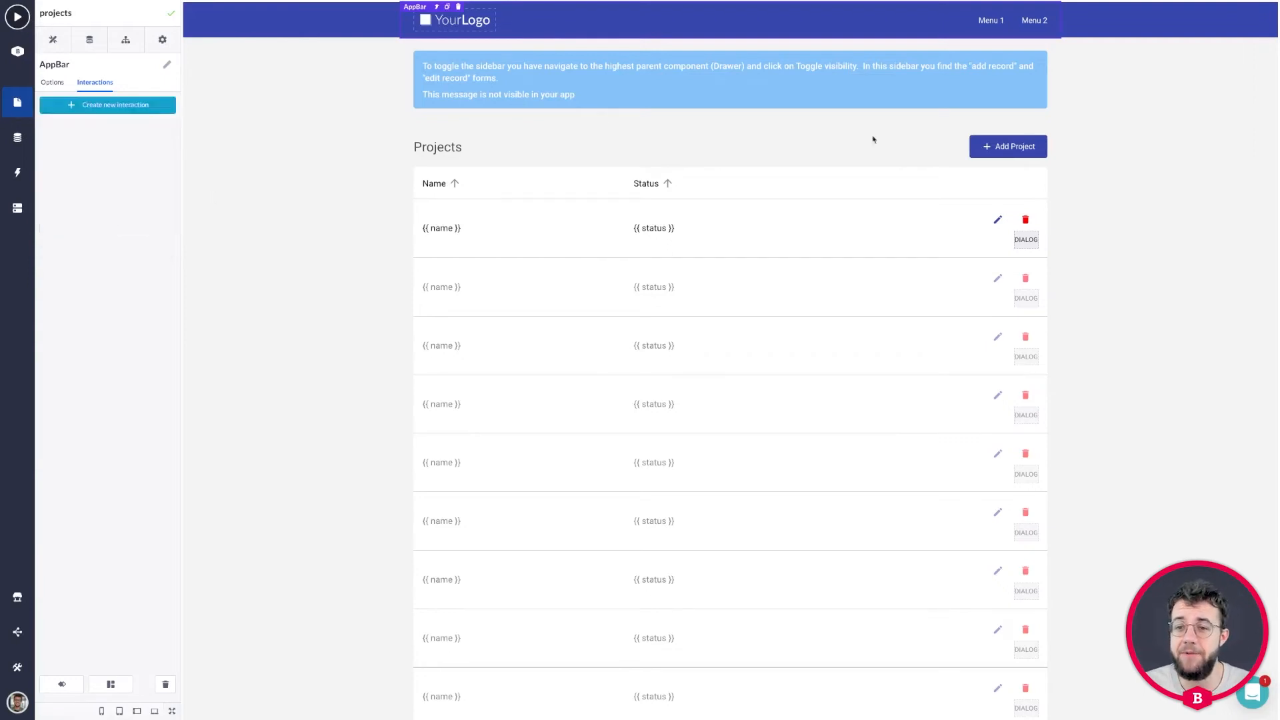
# Rename the Add Project button's component to "Add project button" and confirm the new name
pyautogui.click(992, 142)
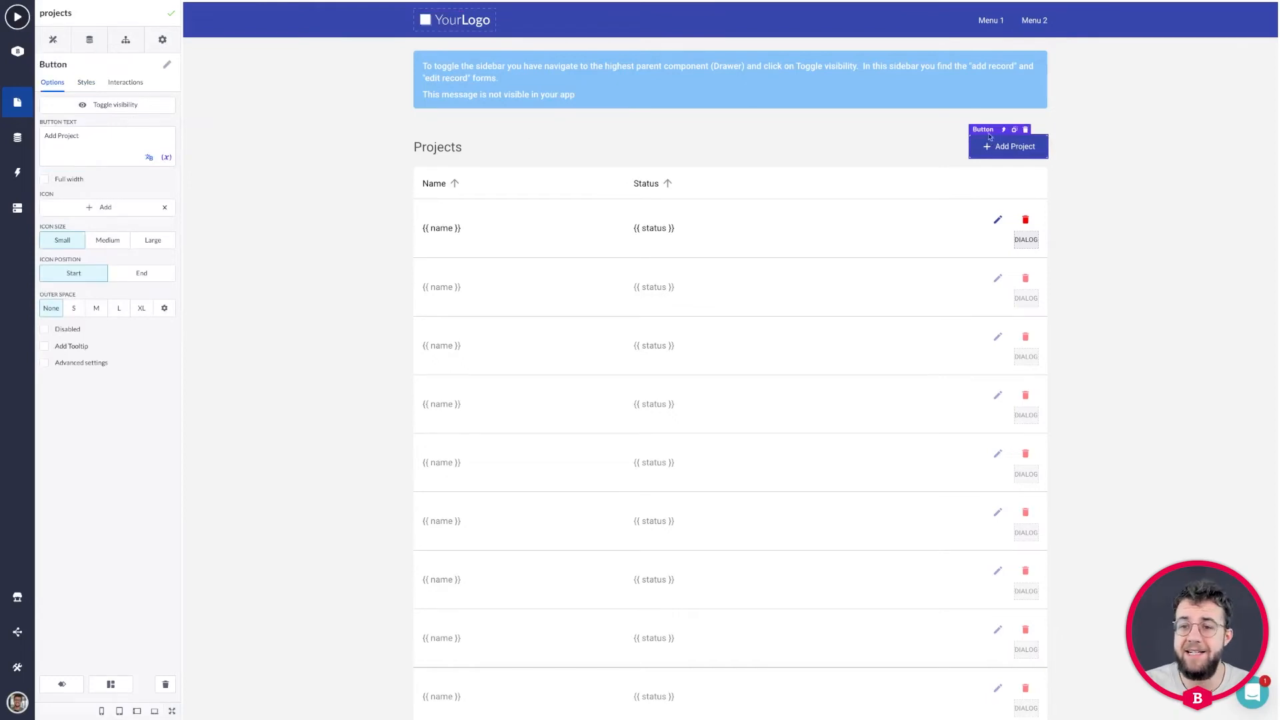
pyautogui.click(167, 64)
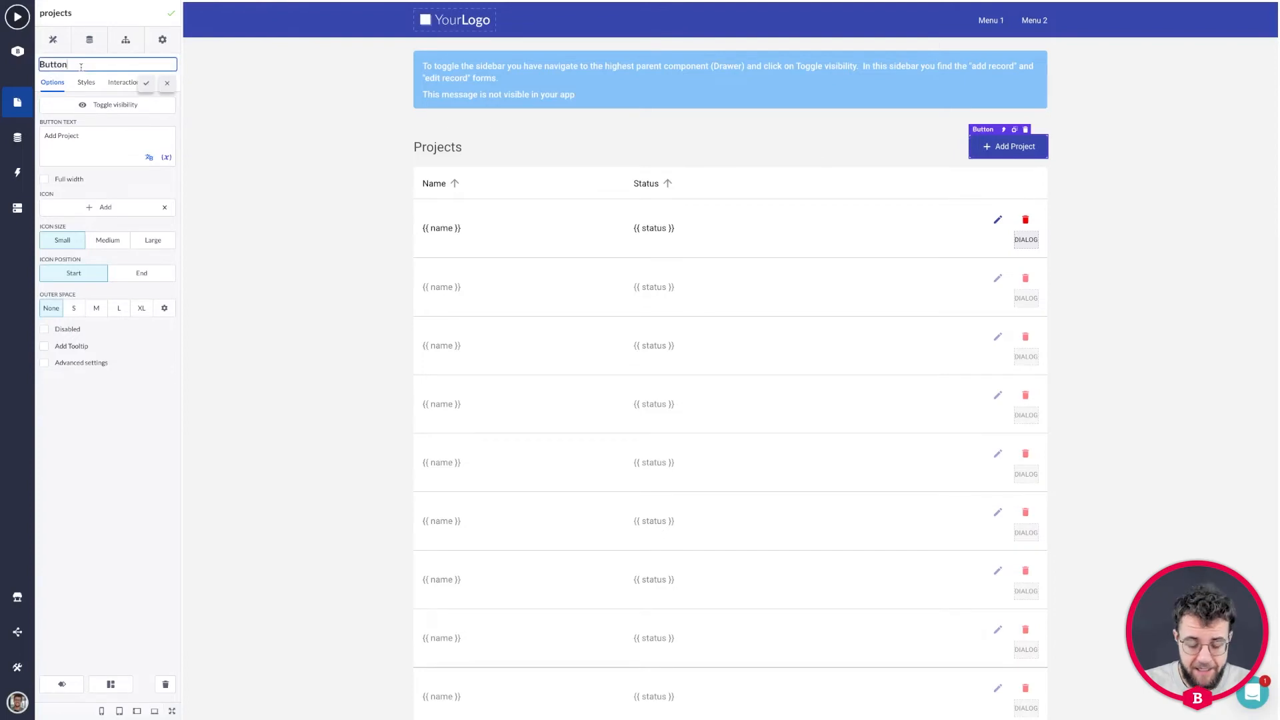
pyautogui.press('BackSpace')
pyautogui.press('BackSpace')
pyautogui.press('BackSpace')
pyautogui.press('BackSpace')
pyautogui.press('BackSpace')
pyautogui.press('BackSpace')
pyautogui.write('Add')
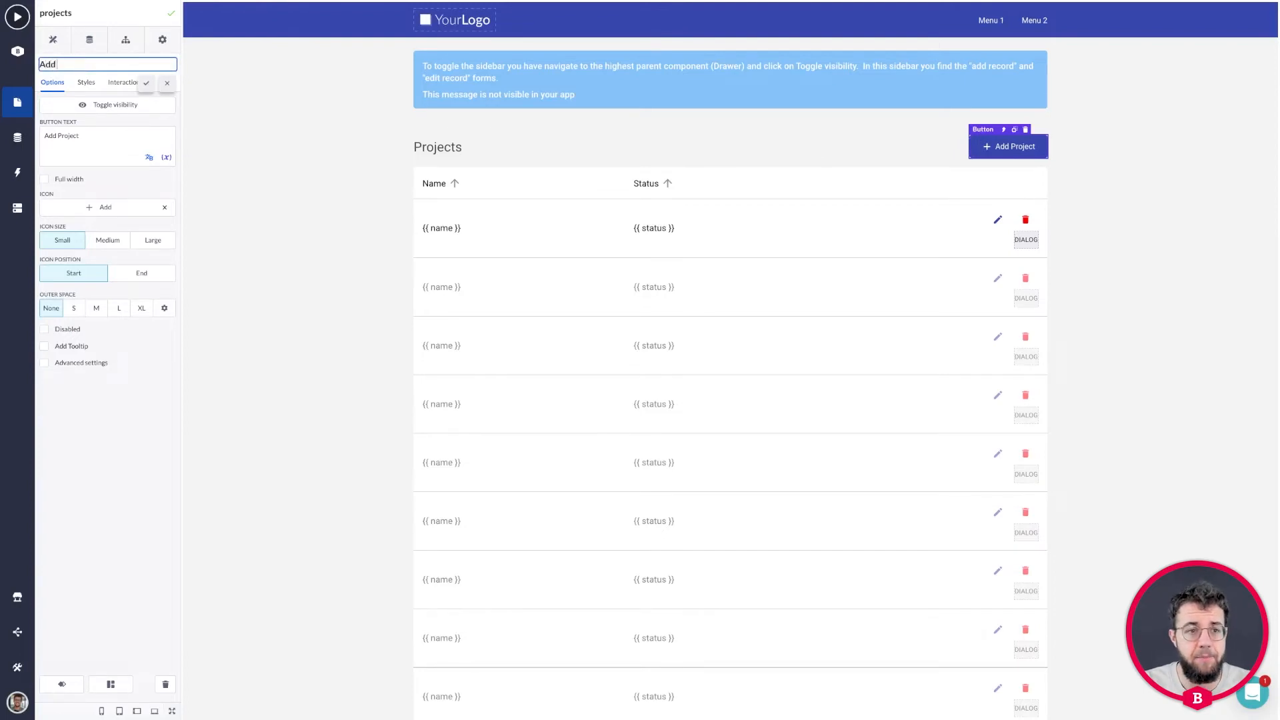
pyautogui.write(' project button')
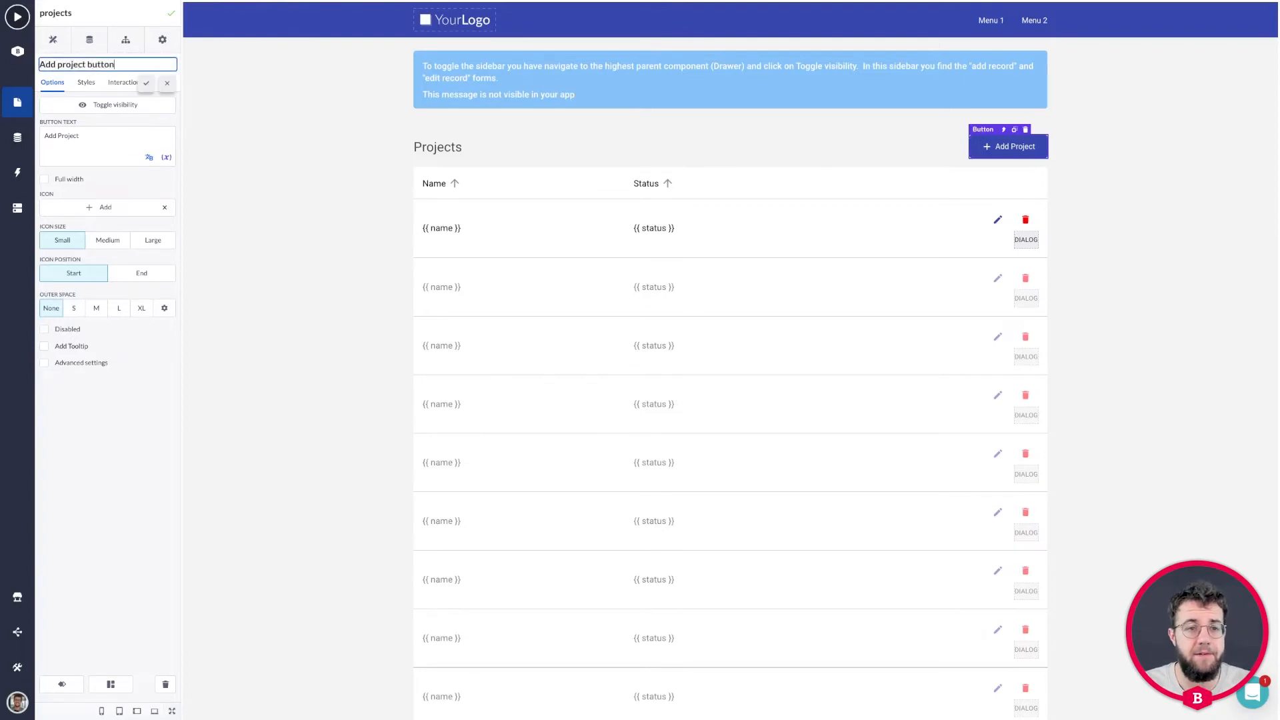
pyautogui.click(147, 85)
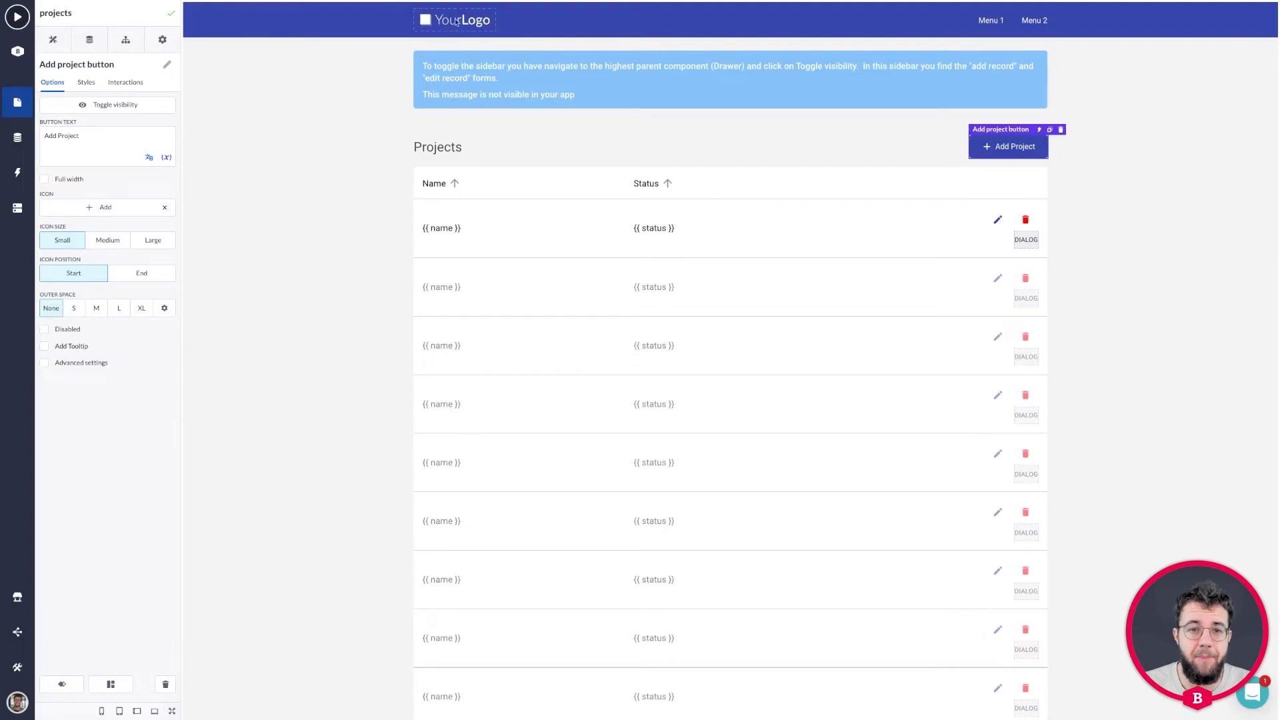
# Create a new Click interaction on the app bar with the function Show/Hide and Add project button as its target
pyautogui.click(508, 22)
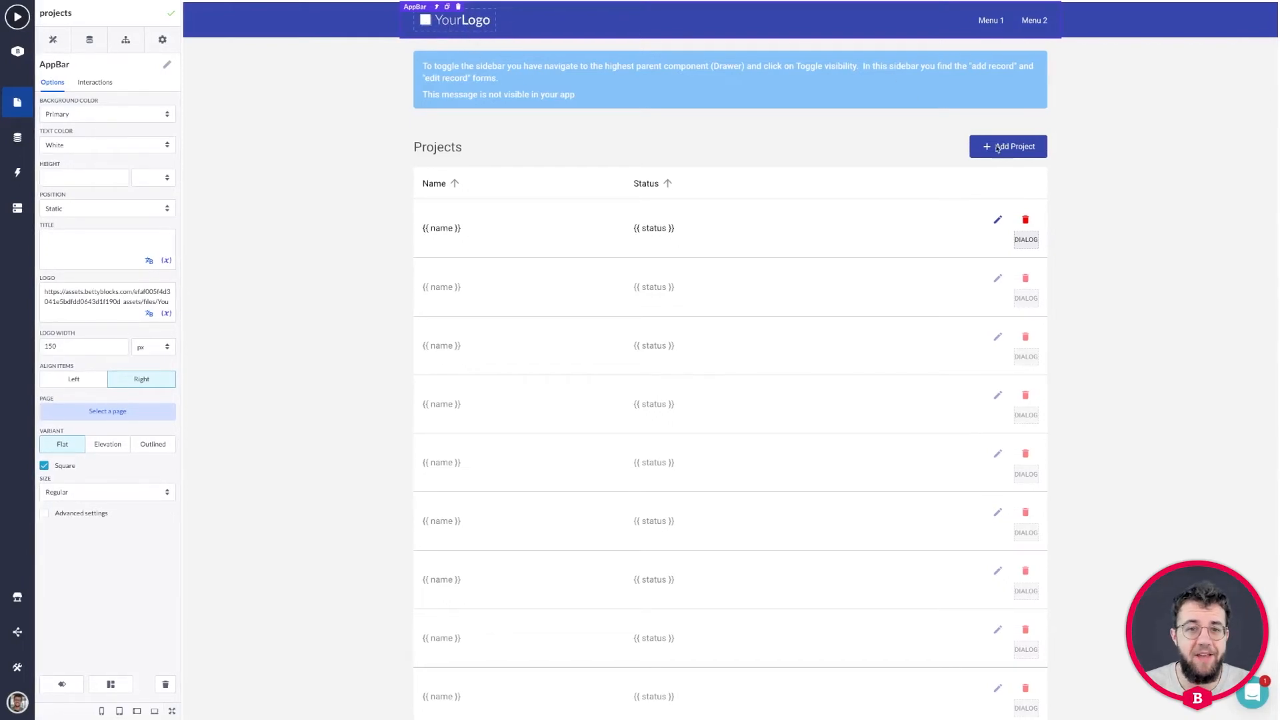
pyautogui.click(87, 82)
pyautogui.click(96, 106)
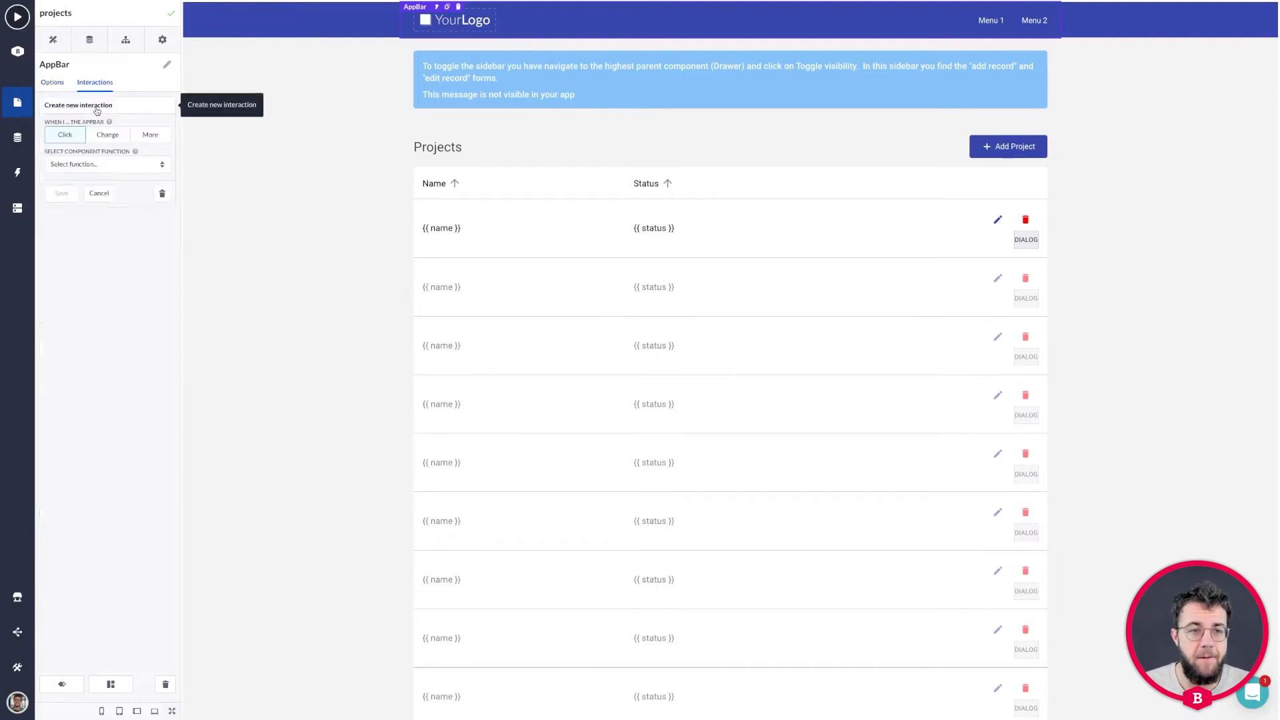
pyautogui.click(102, 167)
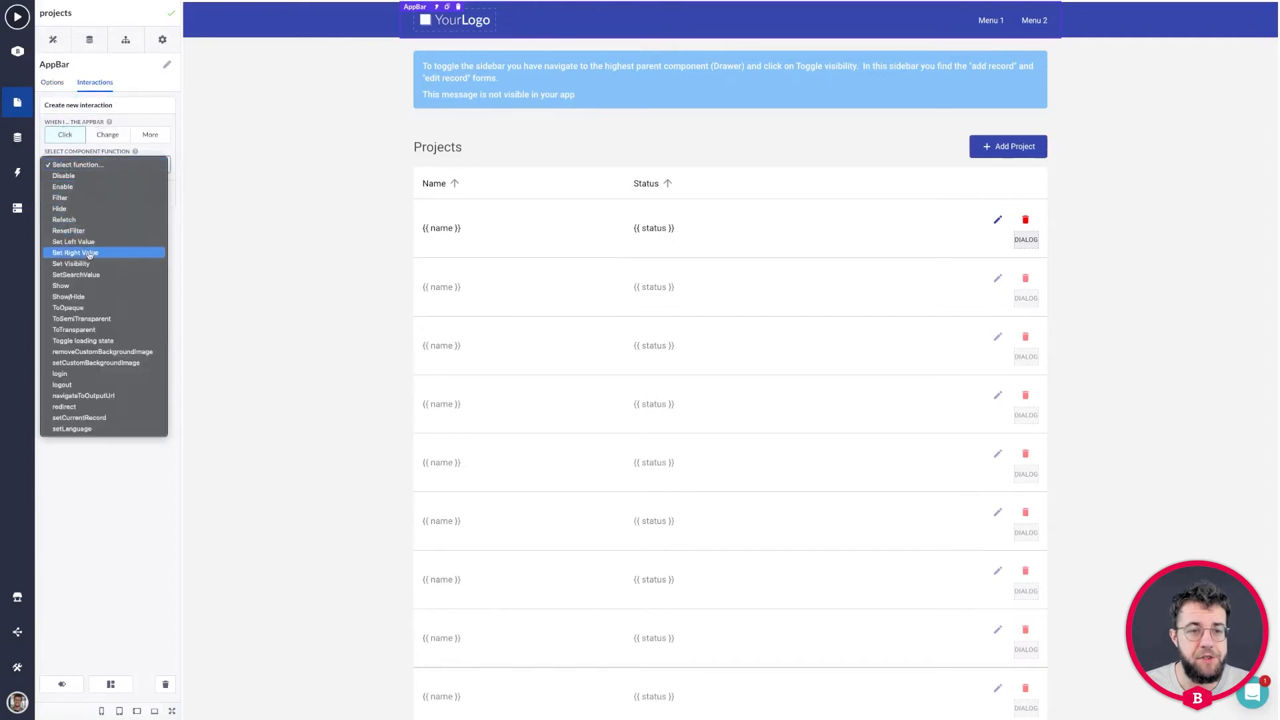
pyautogui.click(80, 298)
pyautogui.click(103, 194)
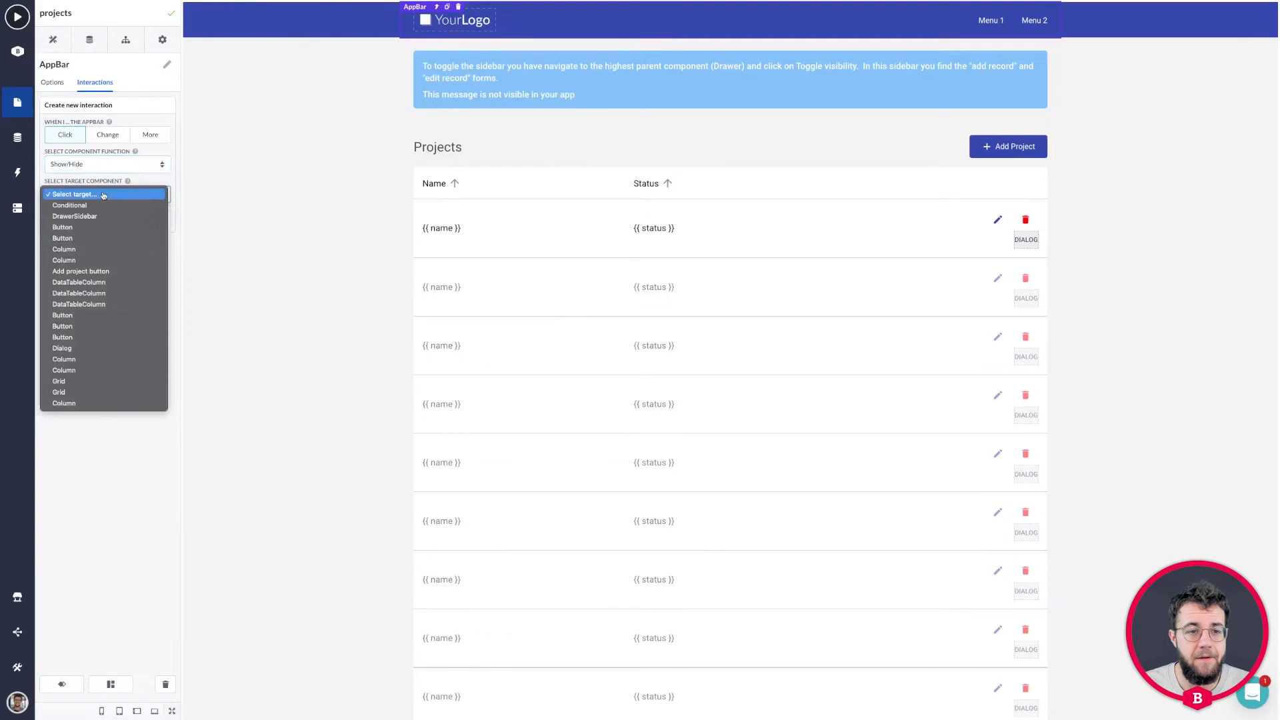
pyautogui.click(75, 272)
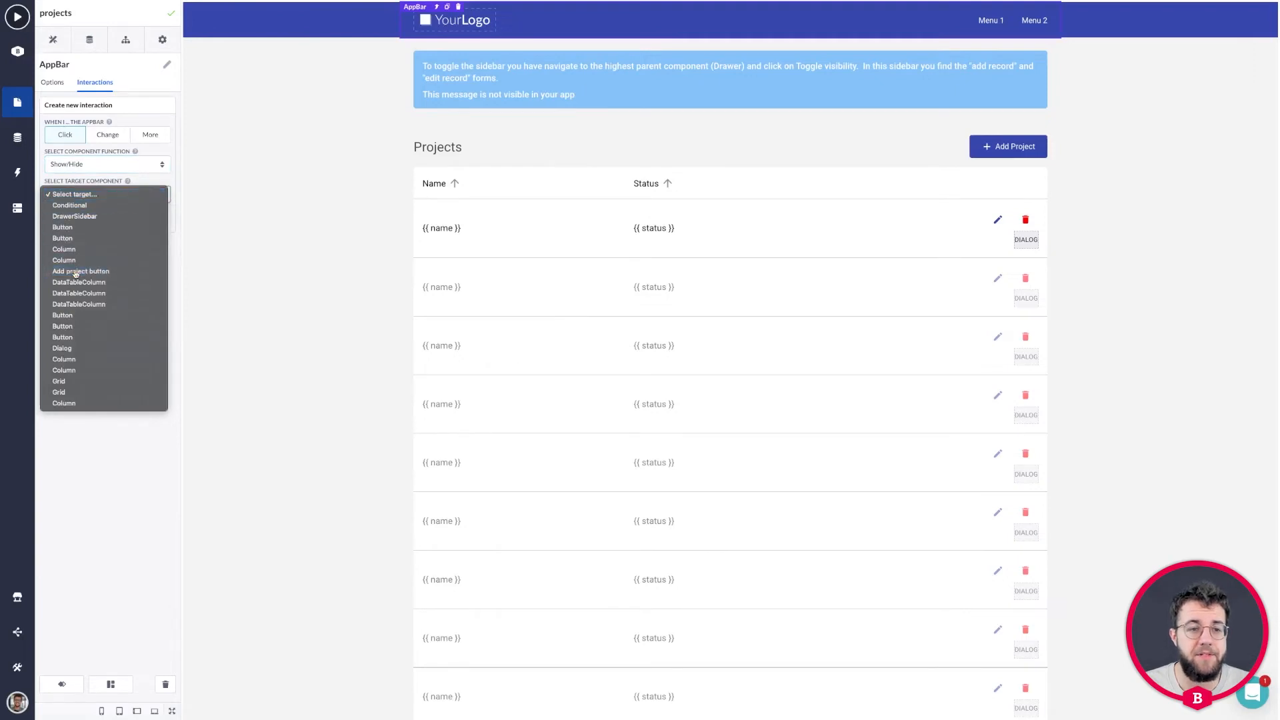
# Try the Enable function in the app bar interaction with Add project button as the target component
pyautogui.click(71, 166)
pyautogui.click(64, 54)
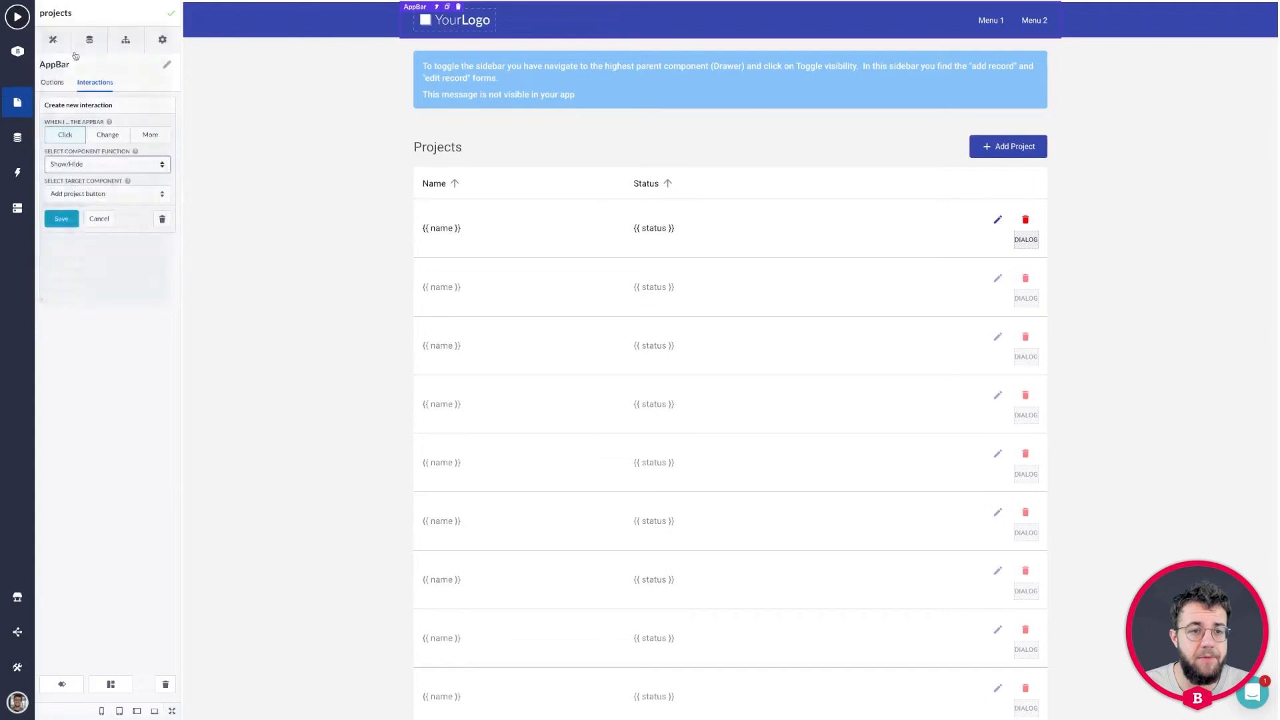
pyautogui.click(83, 193)
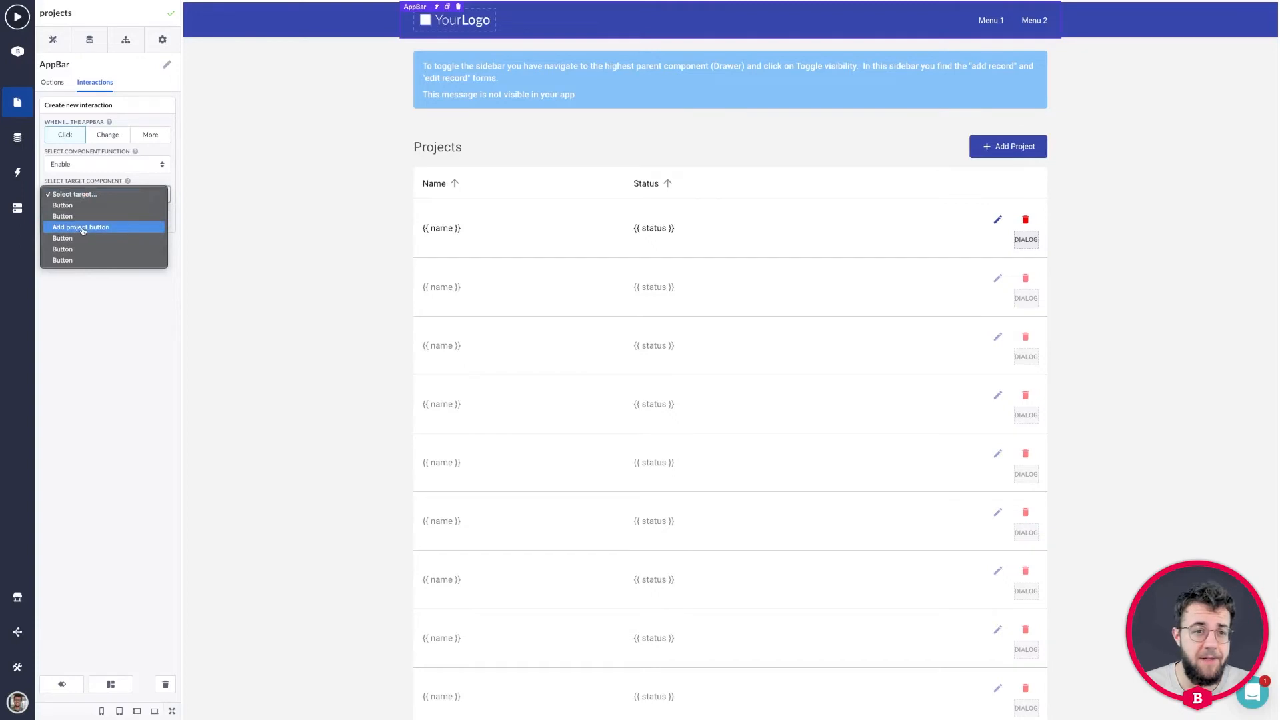
pyautogui.click(83, 227)
# Set the app bar interaction's function to Show/Hide with Add project button as target, and save the interaction
pyautogui.click(83, 164)
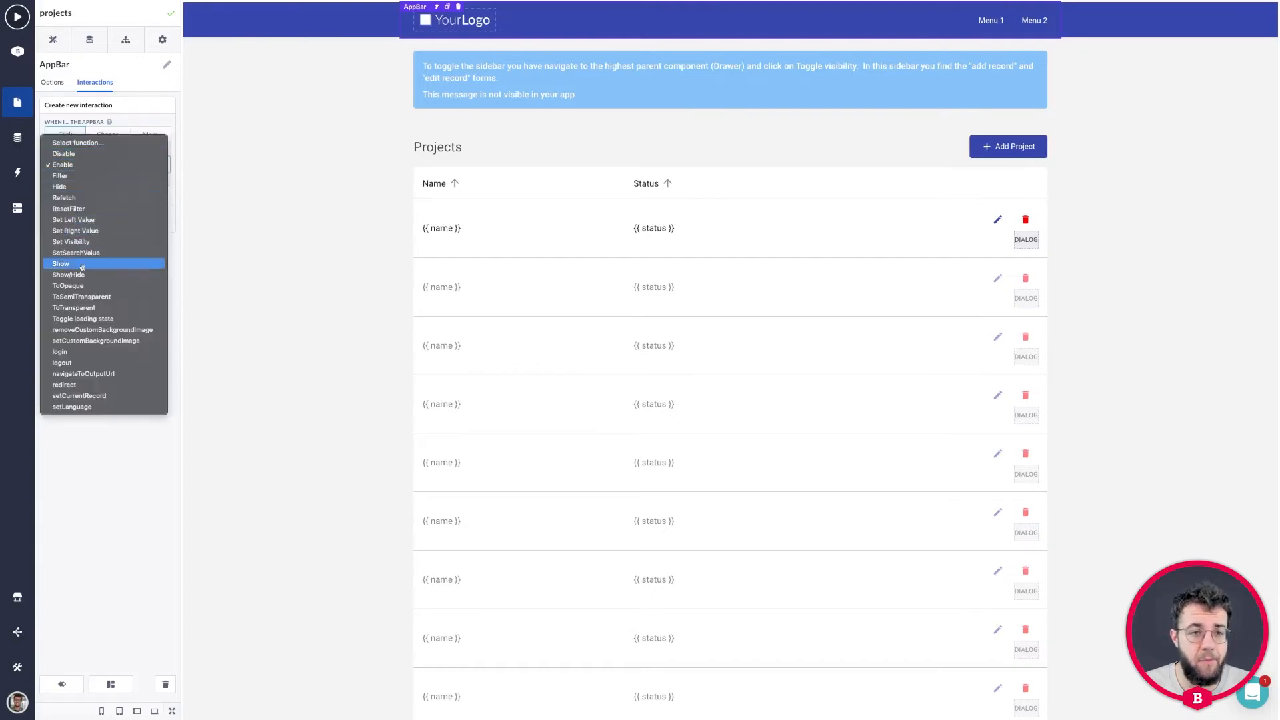
pyautogui.click(77, 275)
pyautogui.click(93, 194)
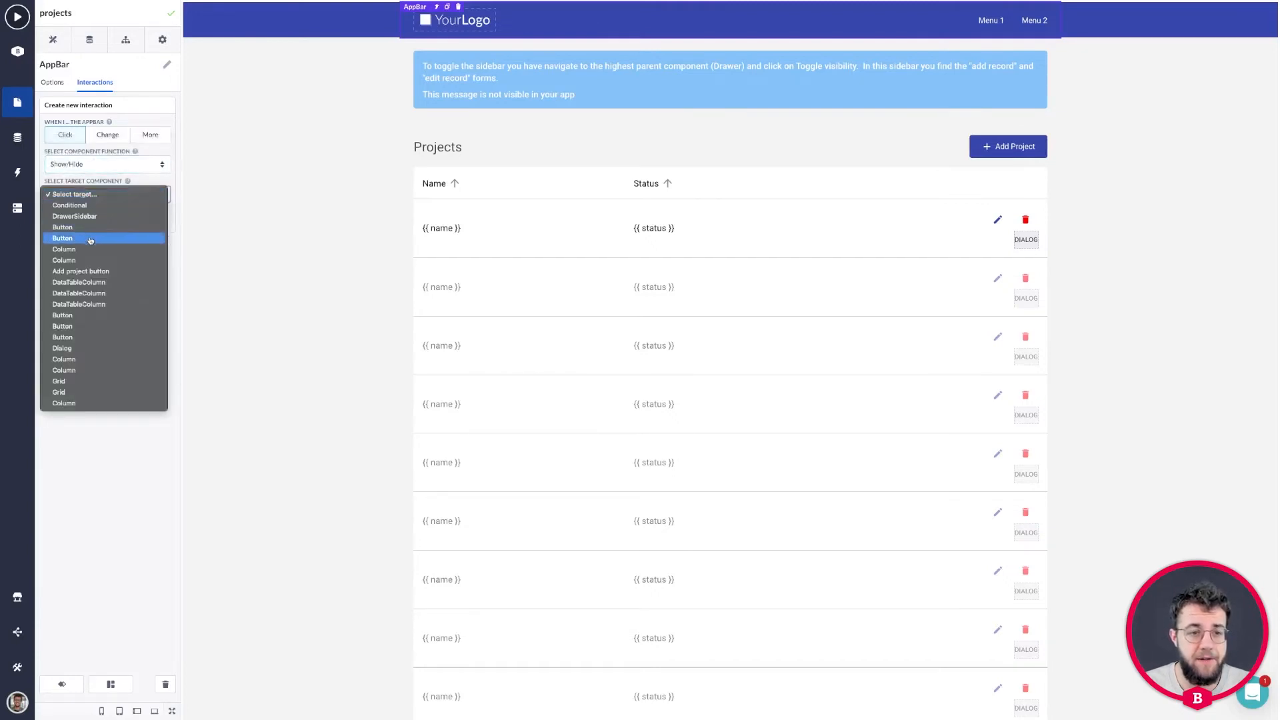
pyautogui.click(82, 271)
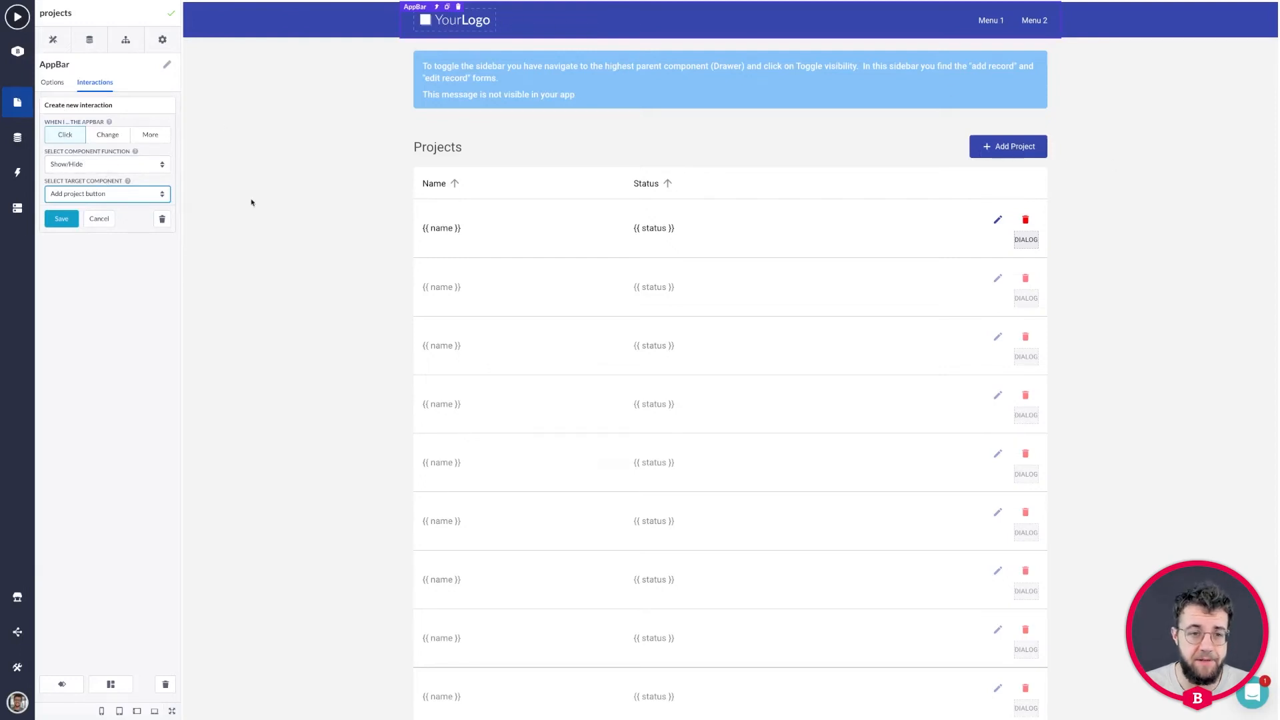
pyautogui.click(61, 220)
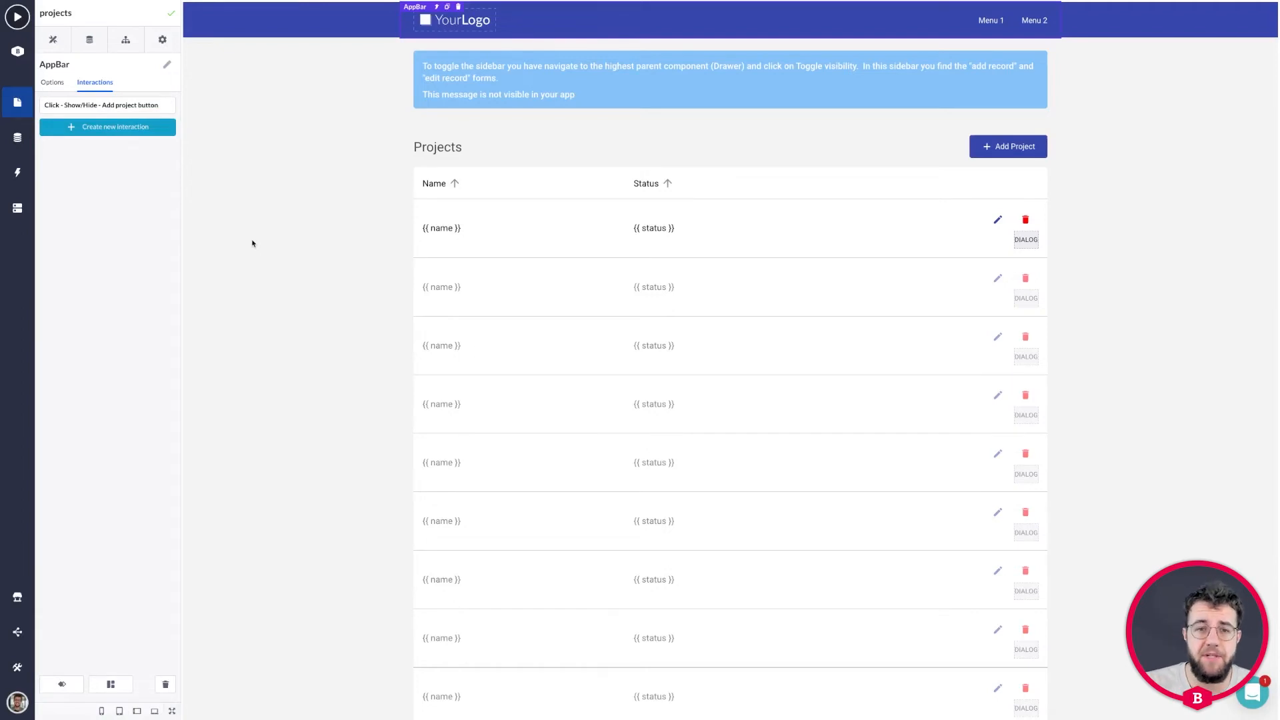
# Examine the existing interactions of the edit button in the table's first row, including setCurrentRecord and Show DrawerSidebar
pyautogui.click(997, 224)
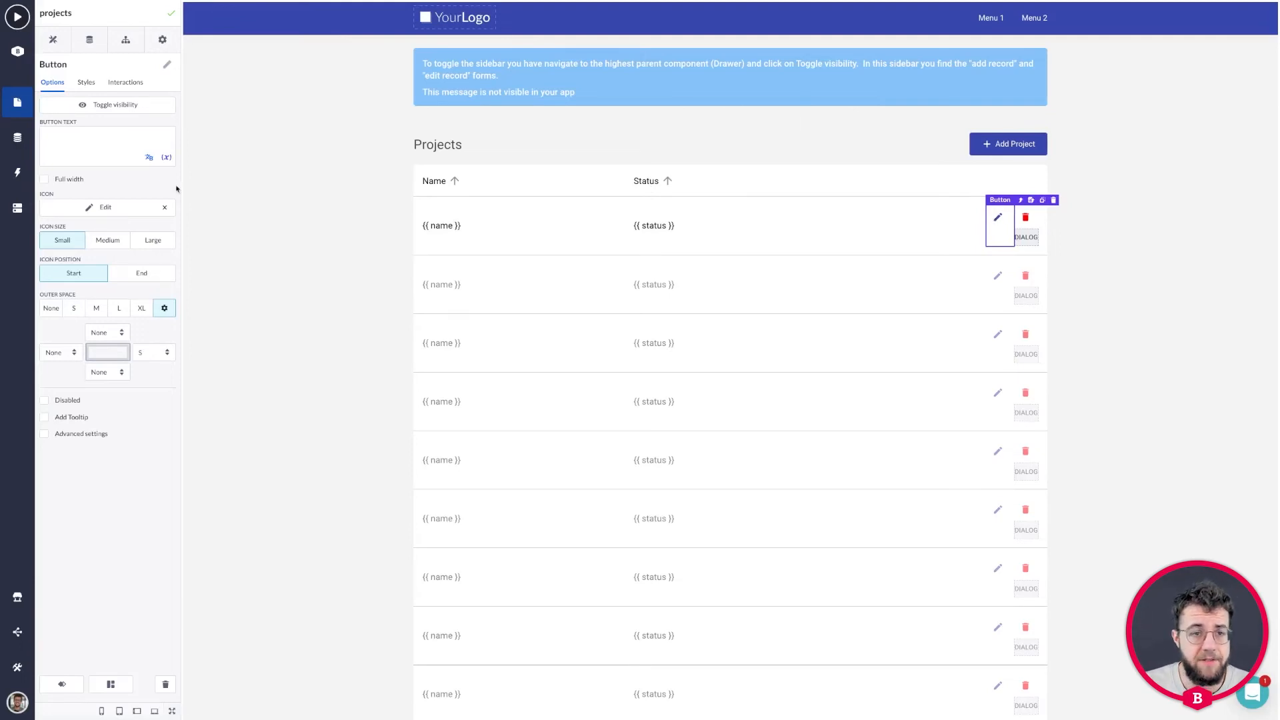
pyautogui.click(126, 82)
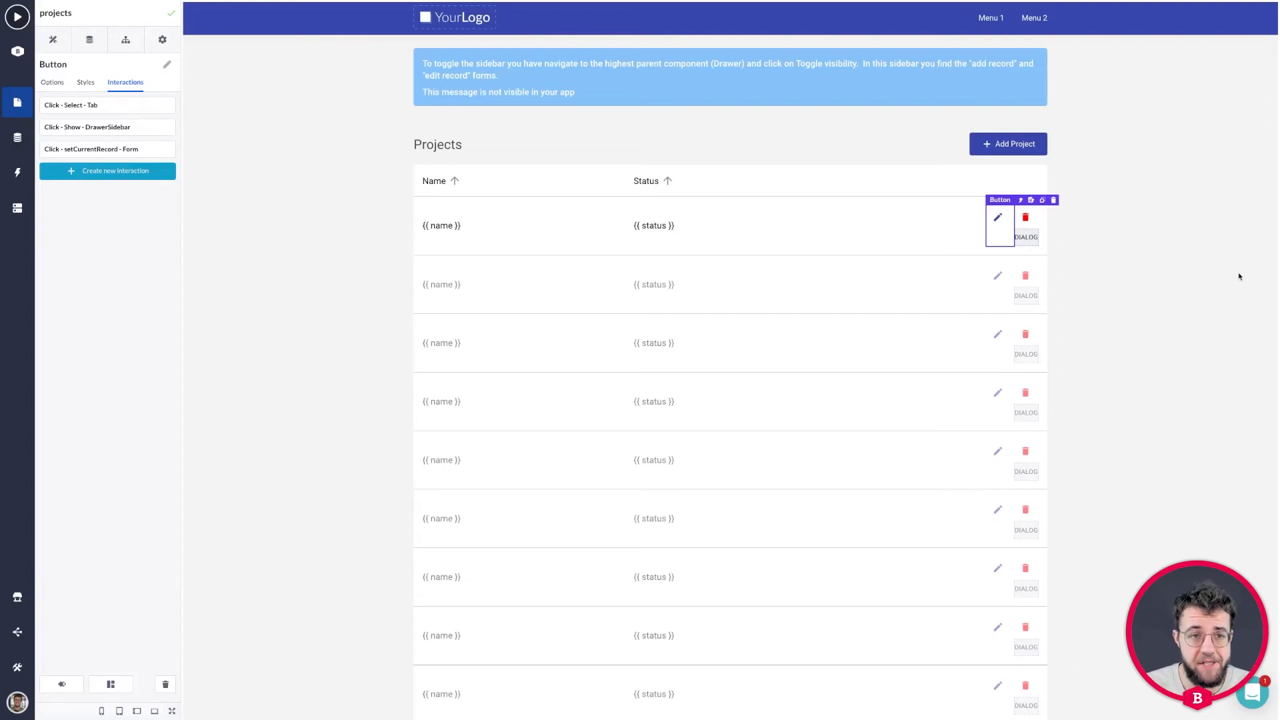
pyautogui.click(81, 151)
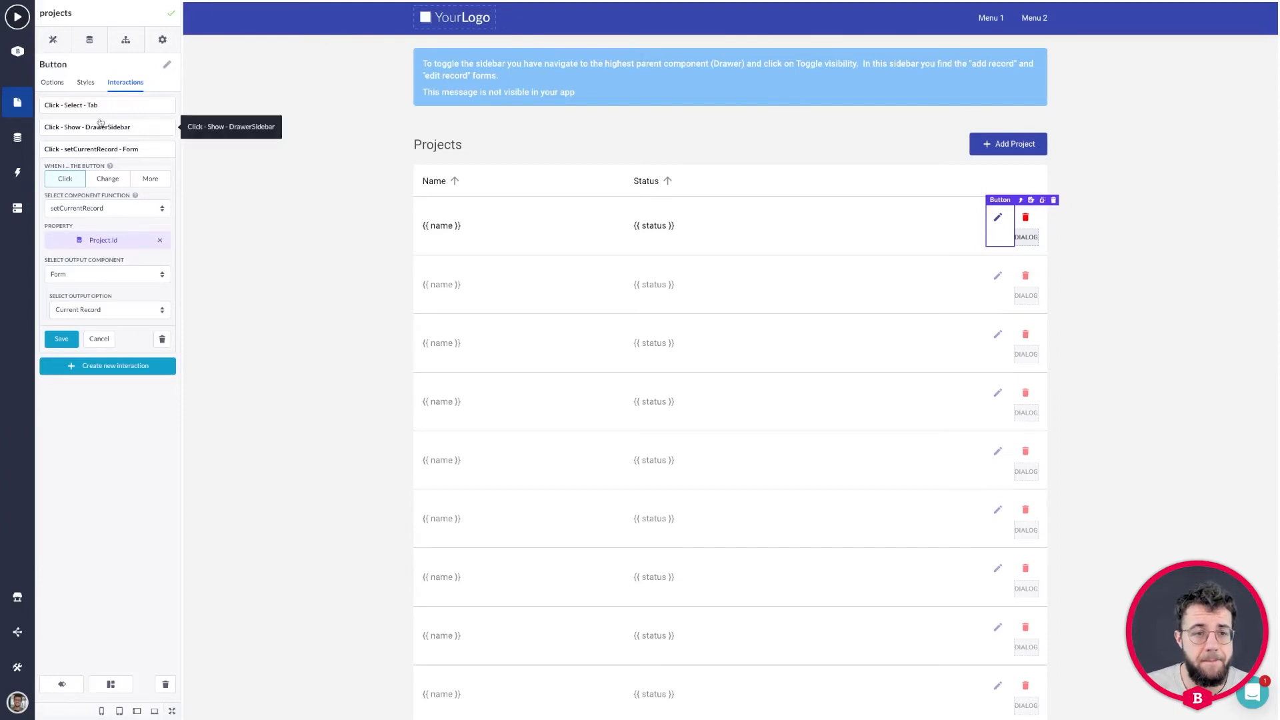
pyautogui.click(77, 132)
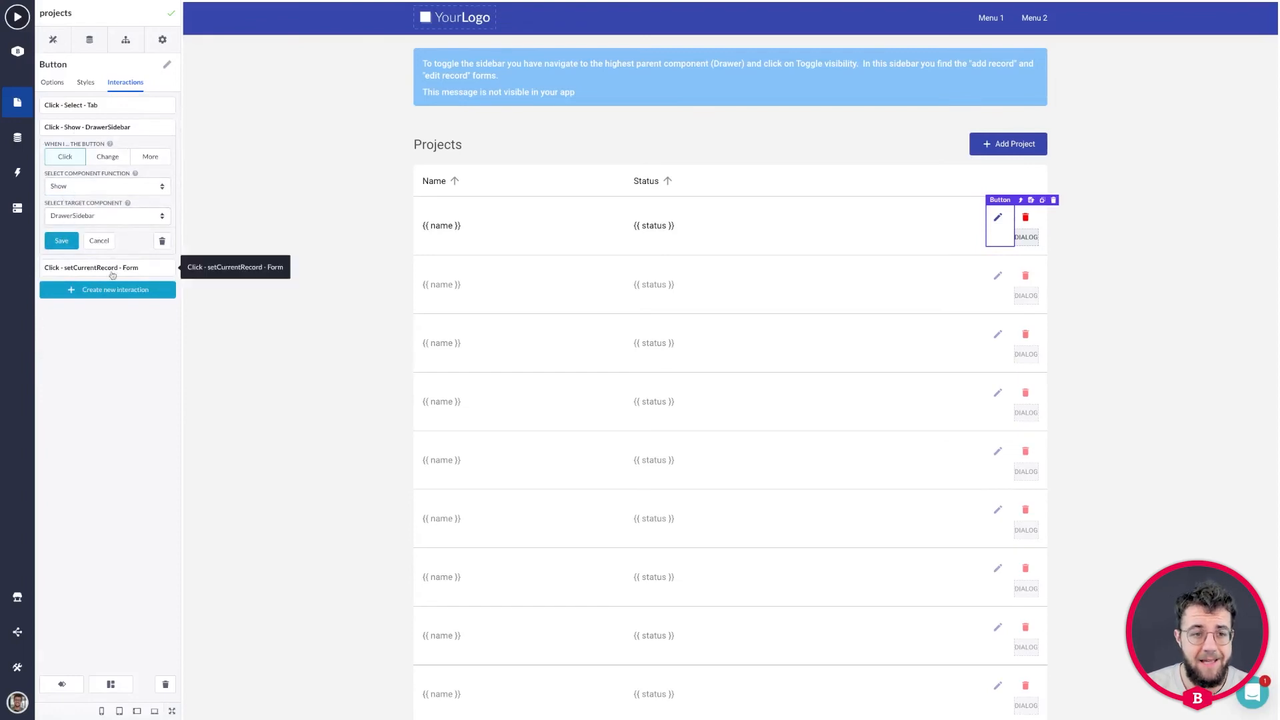
pyautogui.click(79, 269)
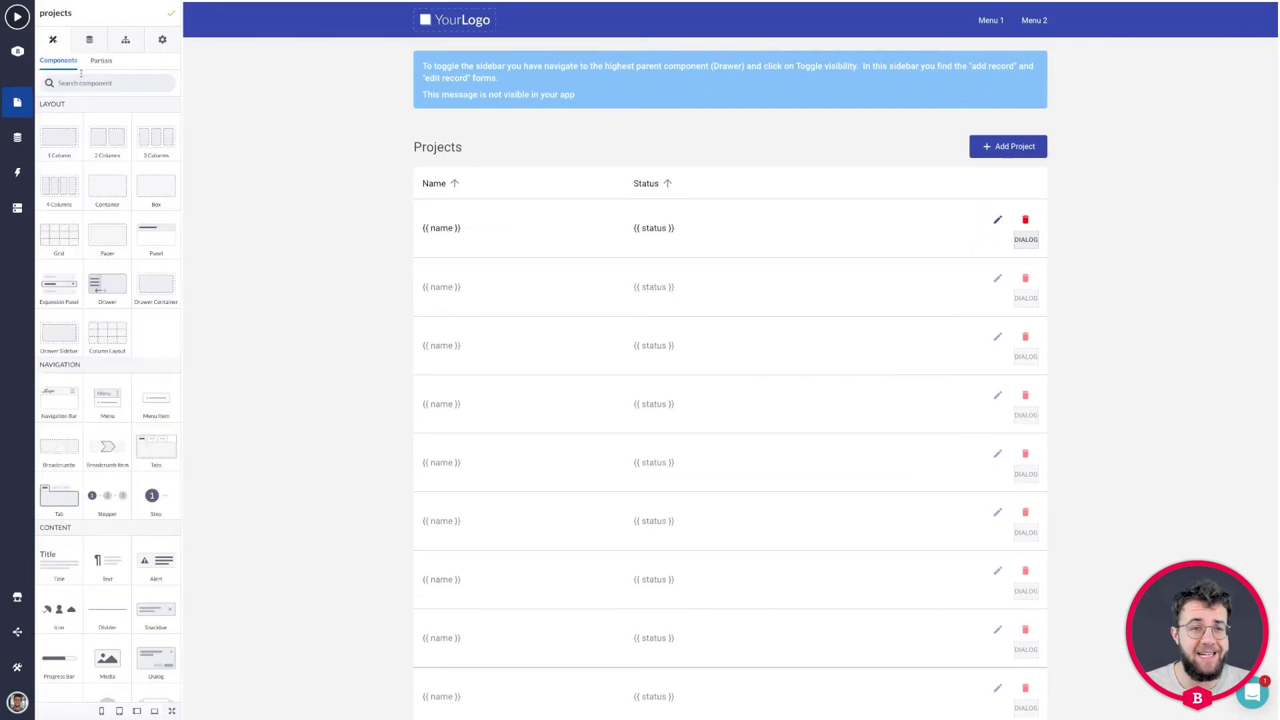
# Open the running version of the projects page to view it as an end user
pyautogui.click(18, 17)
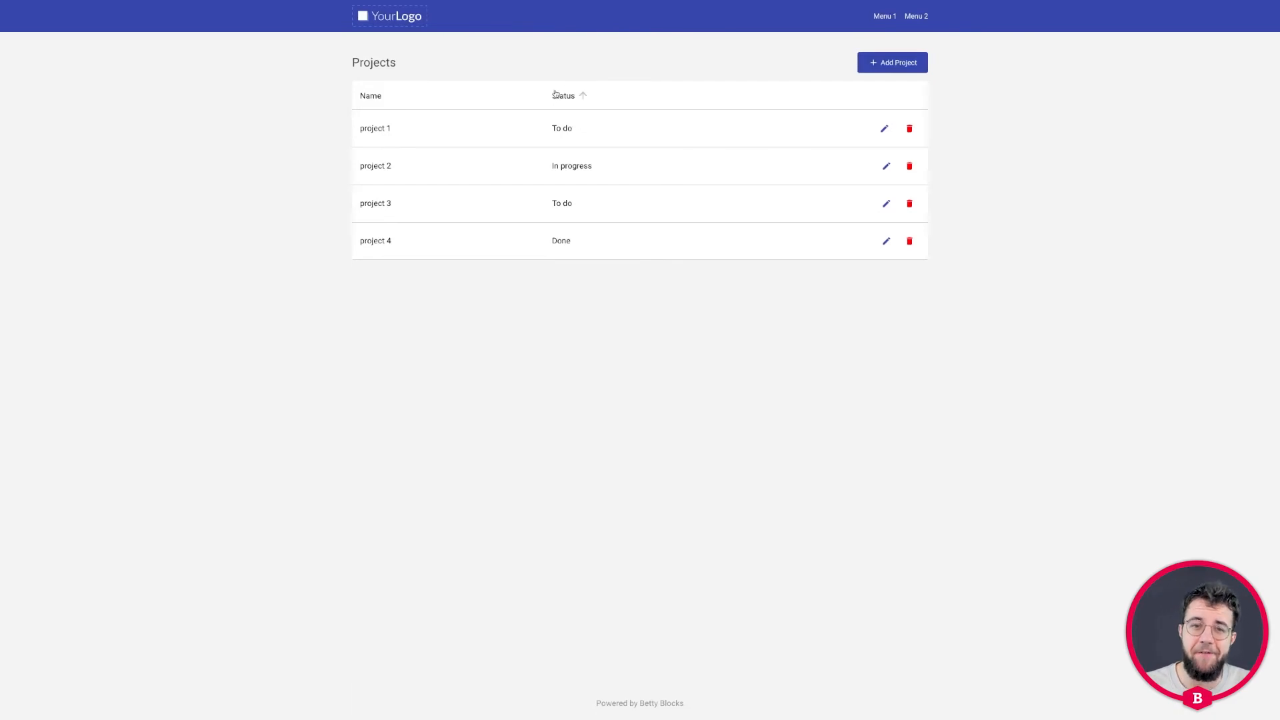
# Test the app bar's Show/Hide interaction by toggling the Add Project button's visibility several times on the running page
pyautogui.click(404, 18)
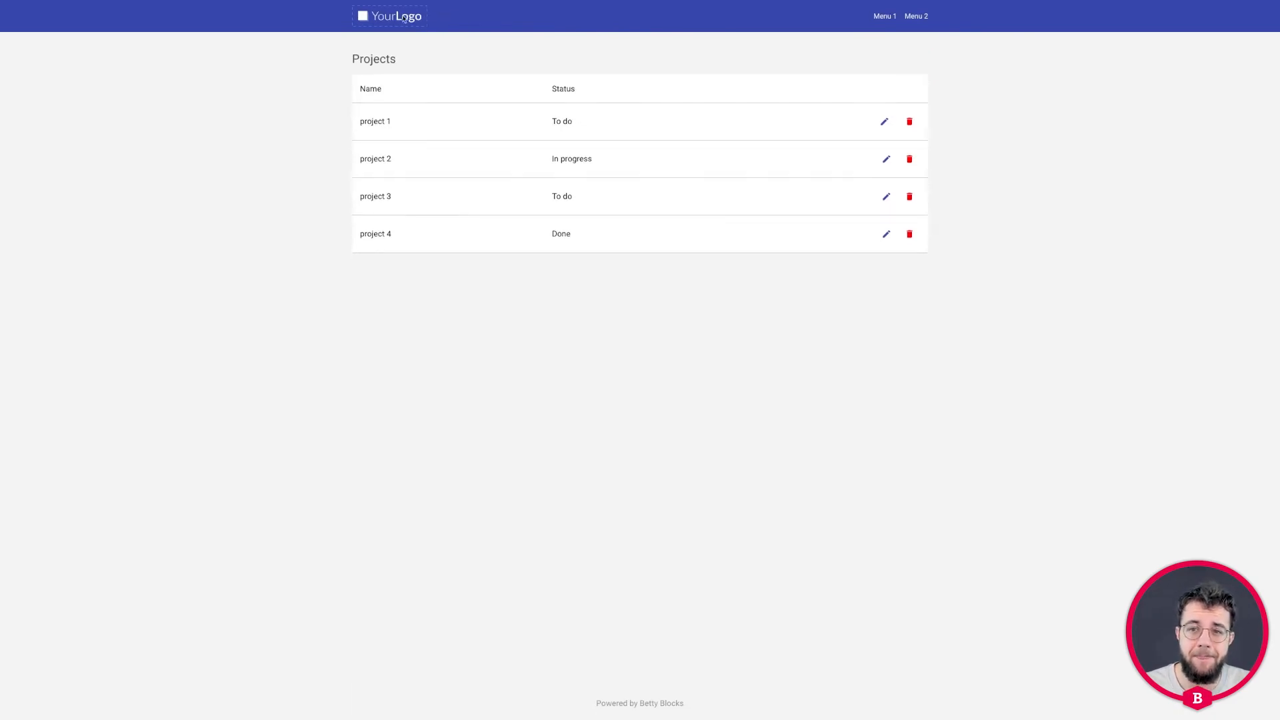
pyautogui.click(405, 18)
pyautogui.click(405, 18)
pyautogui.click(405, 18)
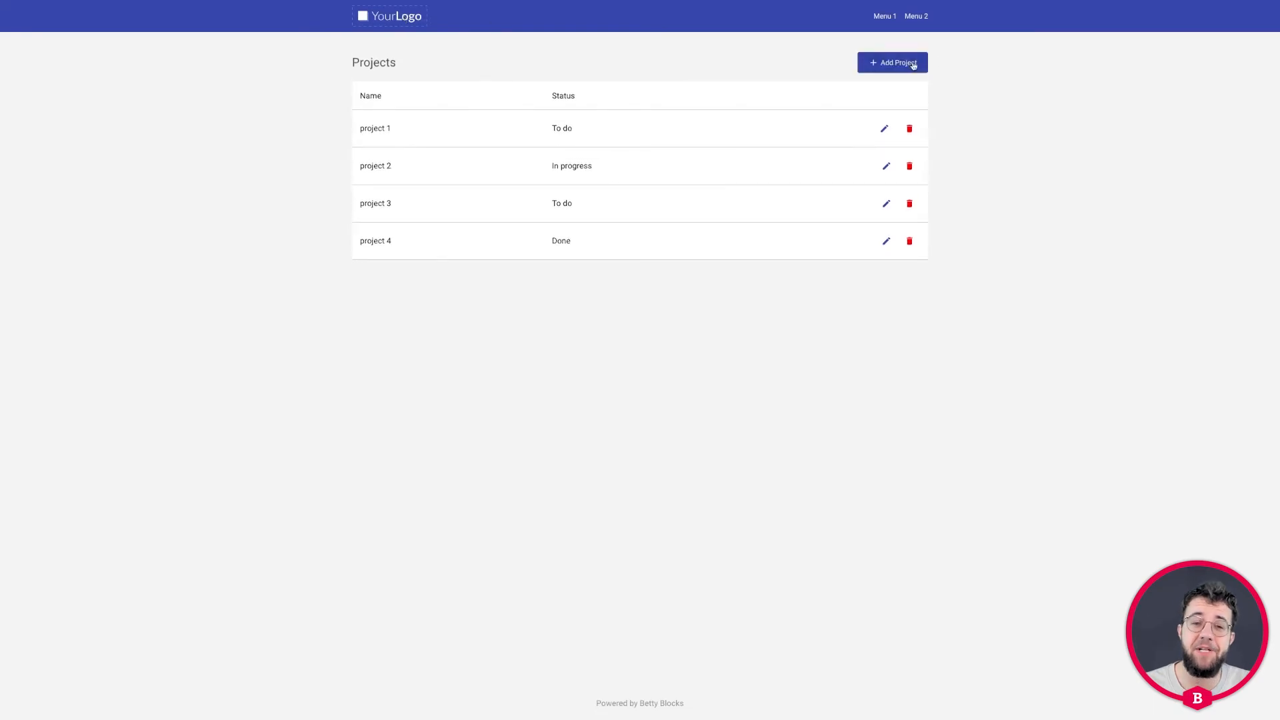
pyautogui.click(403, 26)
pyautogui.click(404, 24)
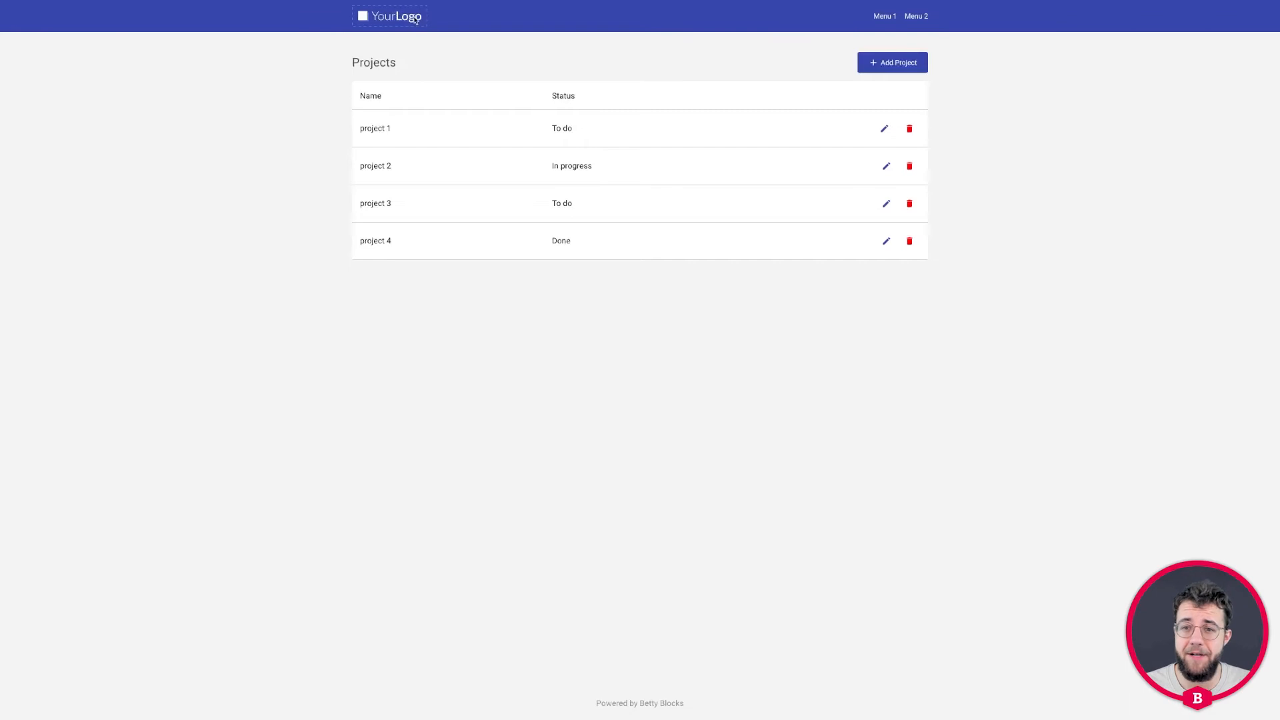
pyautogui.click(412, 18)
pyautogui.click(412, 18)
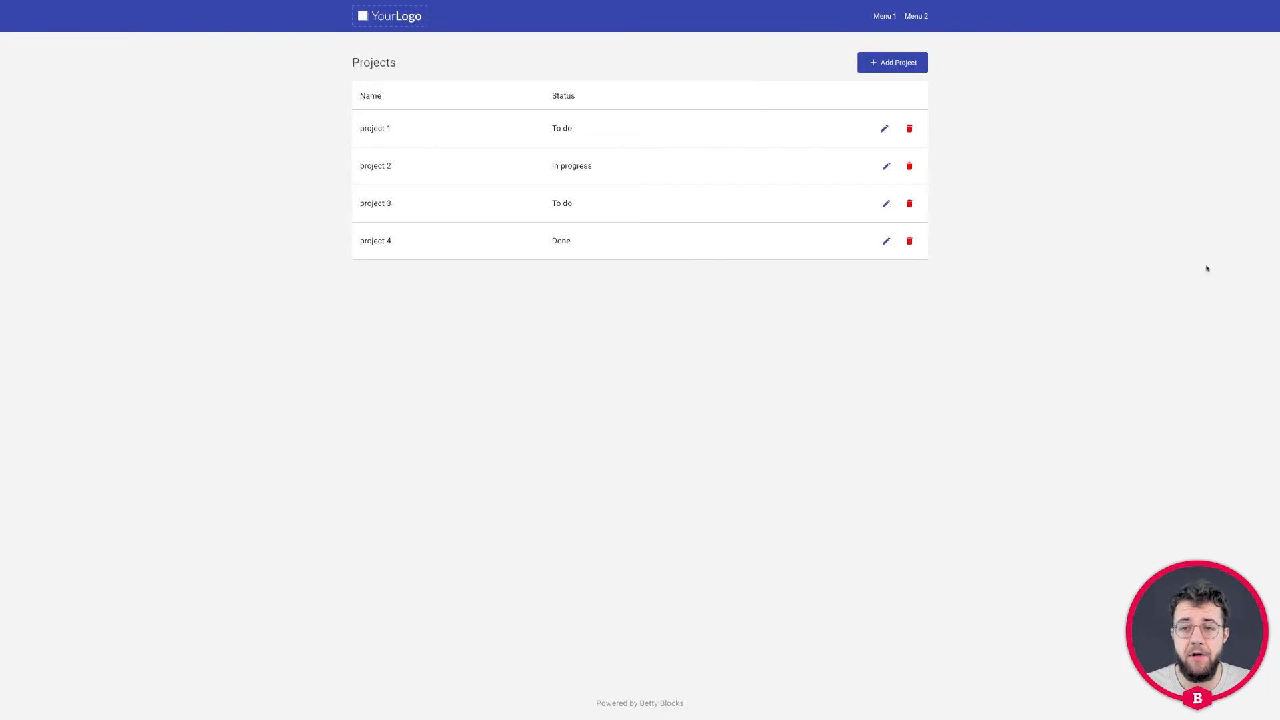
# View the update forms of project 1 and project 3 on the running page, closing each without changing any values
pyautogui.click(884, 128)
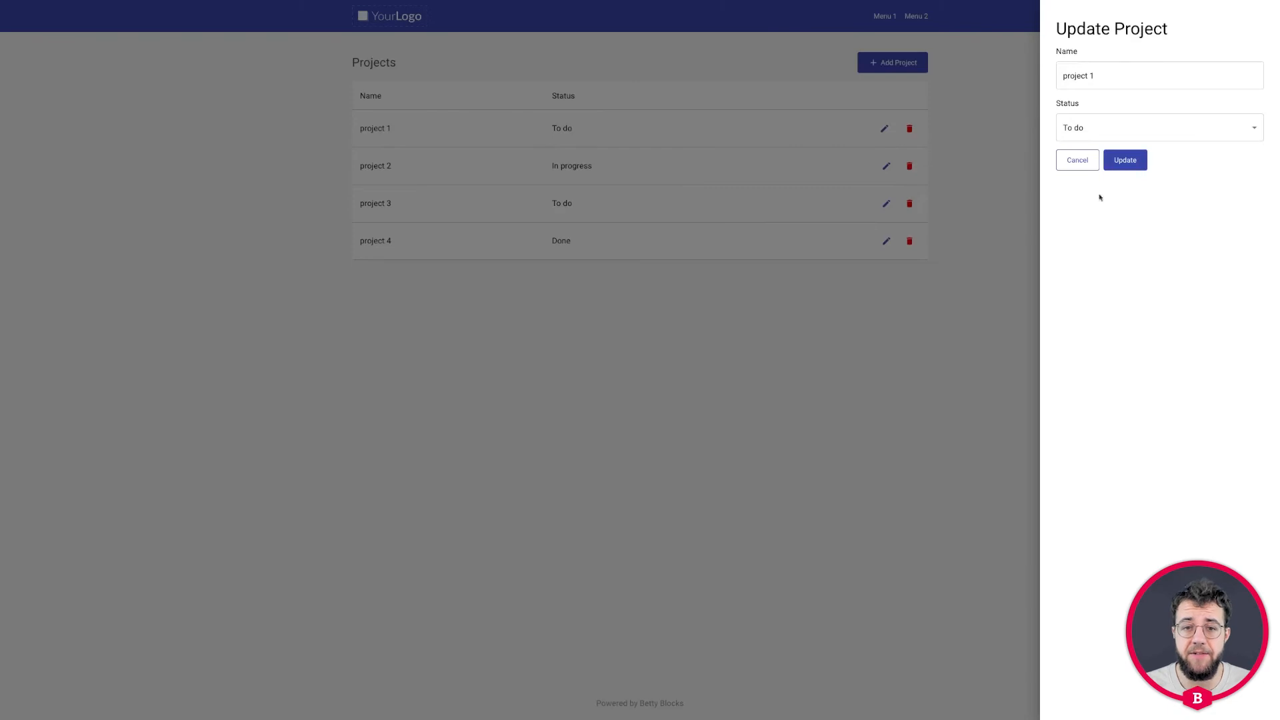
pyautogui.click(625, 137)
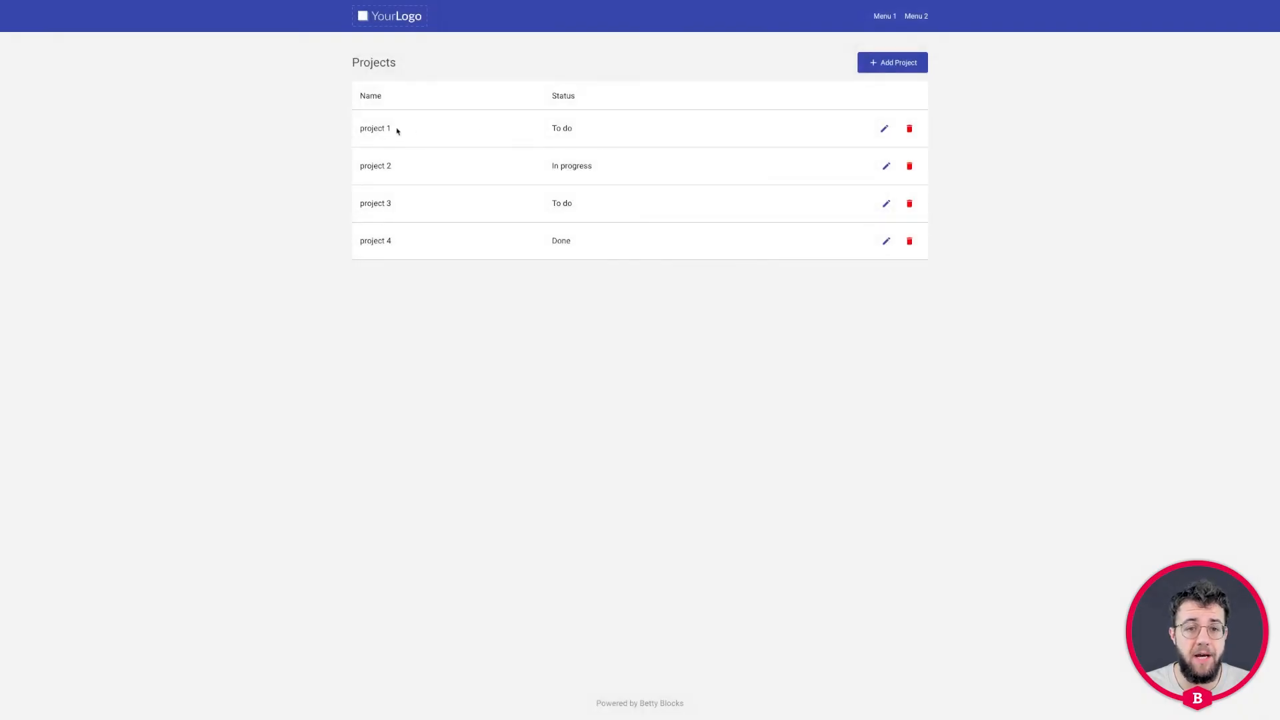
pyautogui.click(884, 129)
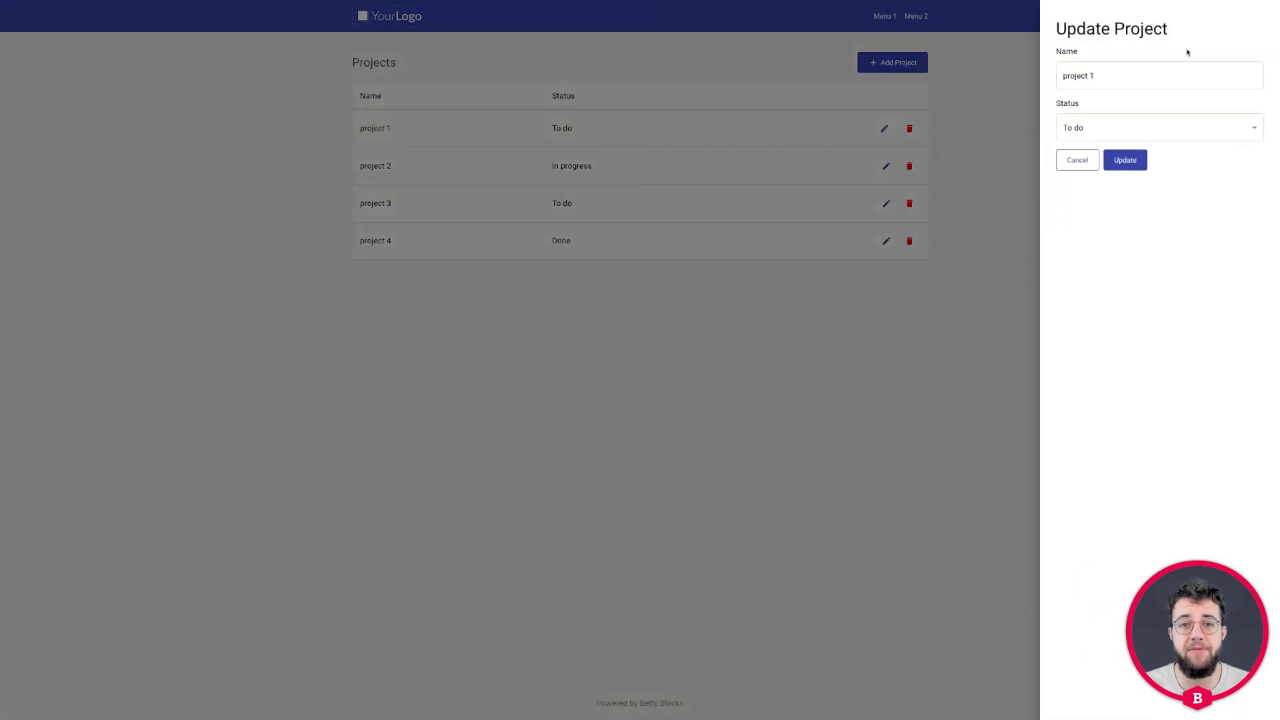
pyautogui.click(810, 136)
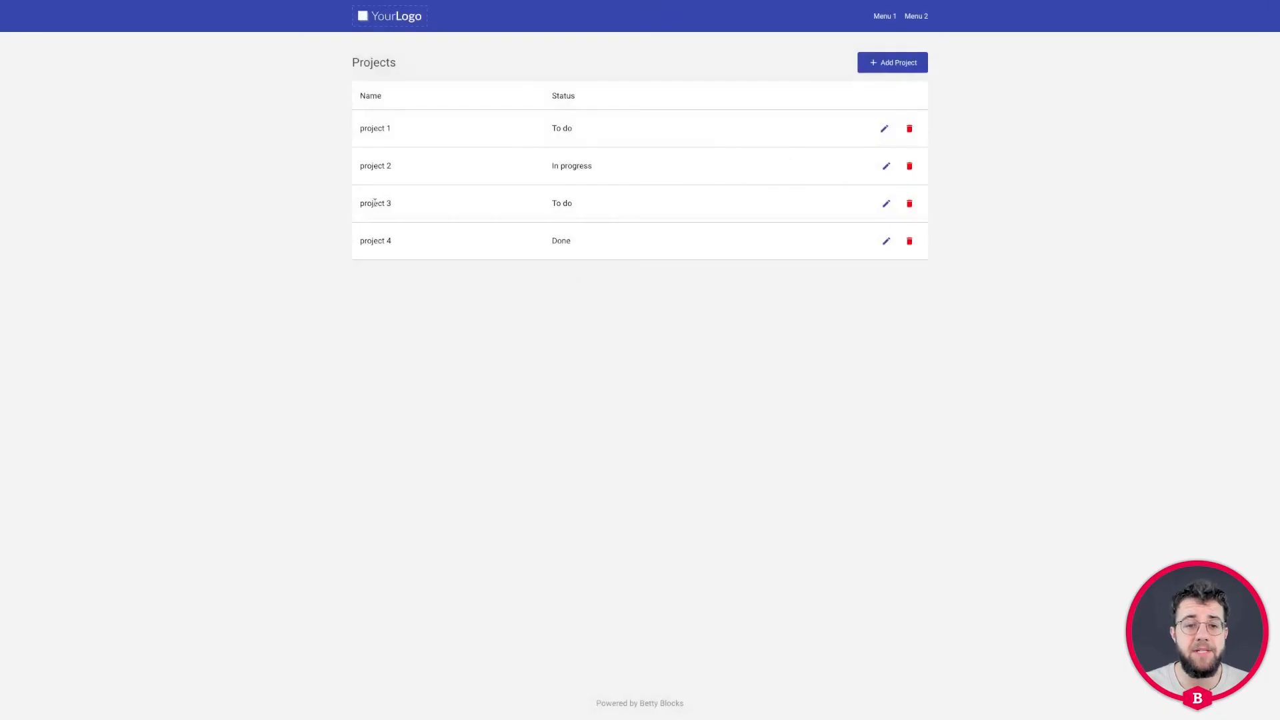
pyautogui.click(887, 204)
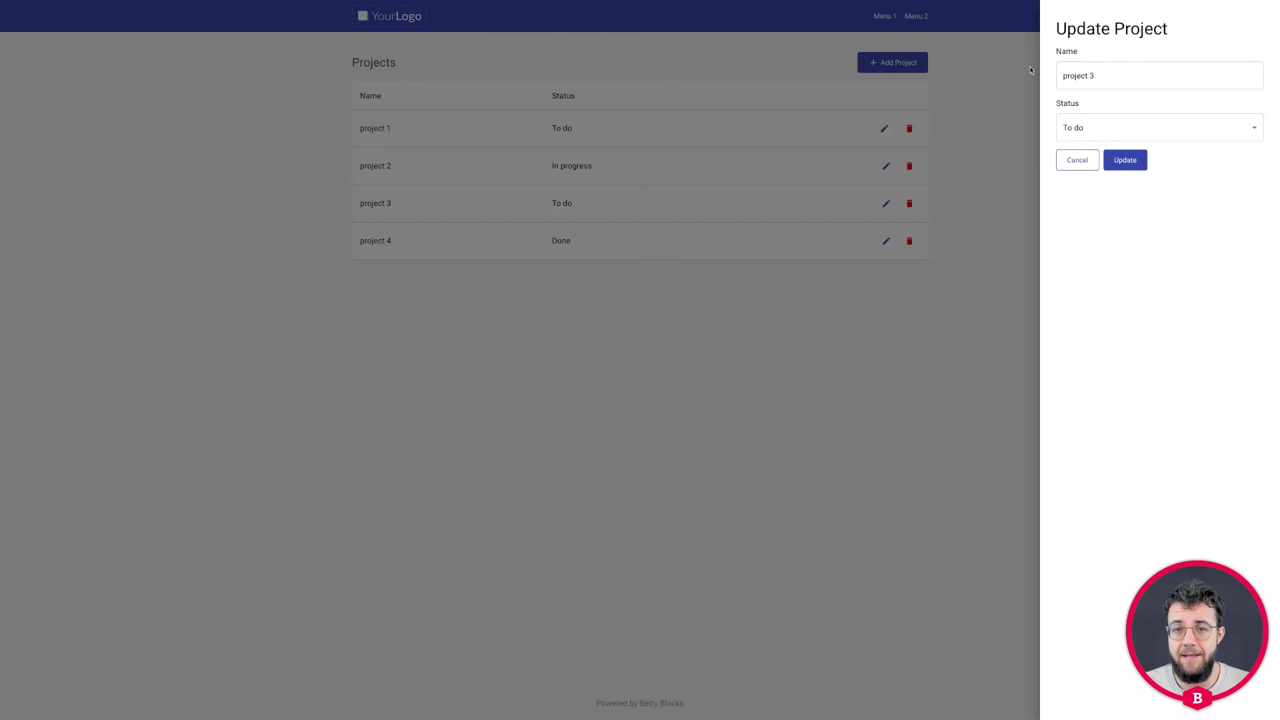
pyautogui.click(1123, 163)
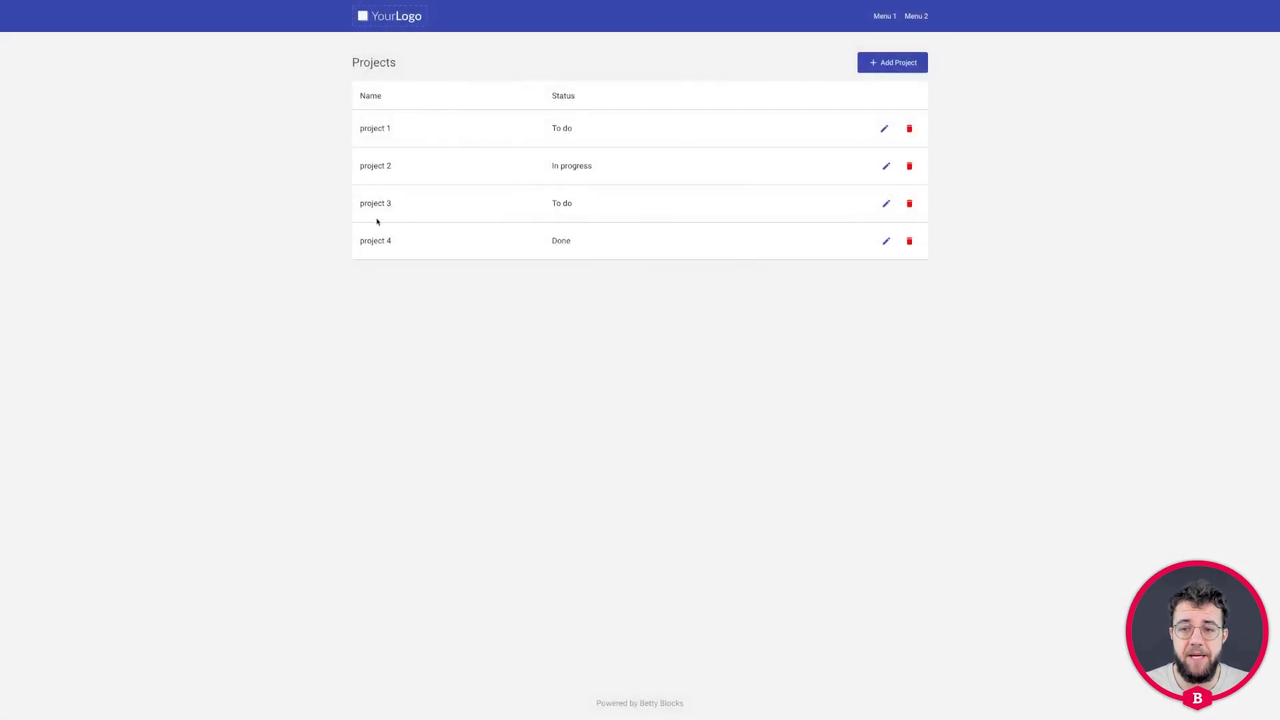
# Rename project 3 to project 30, save the update, and reopen its form to check the record
pyautogui.click(886, 203)
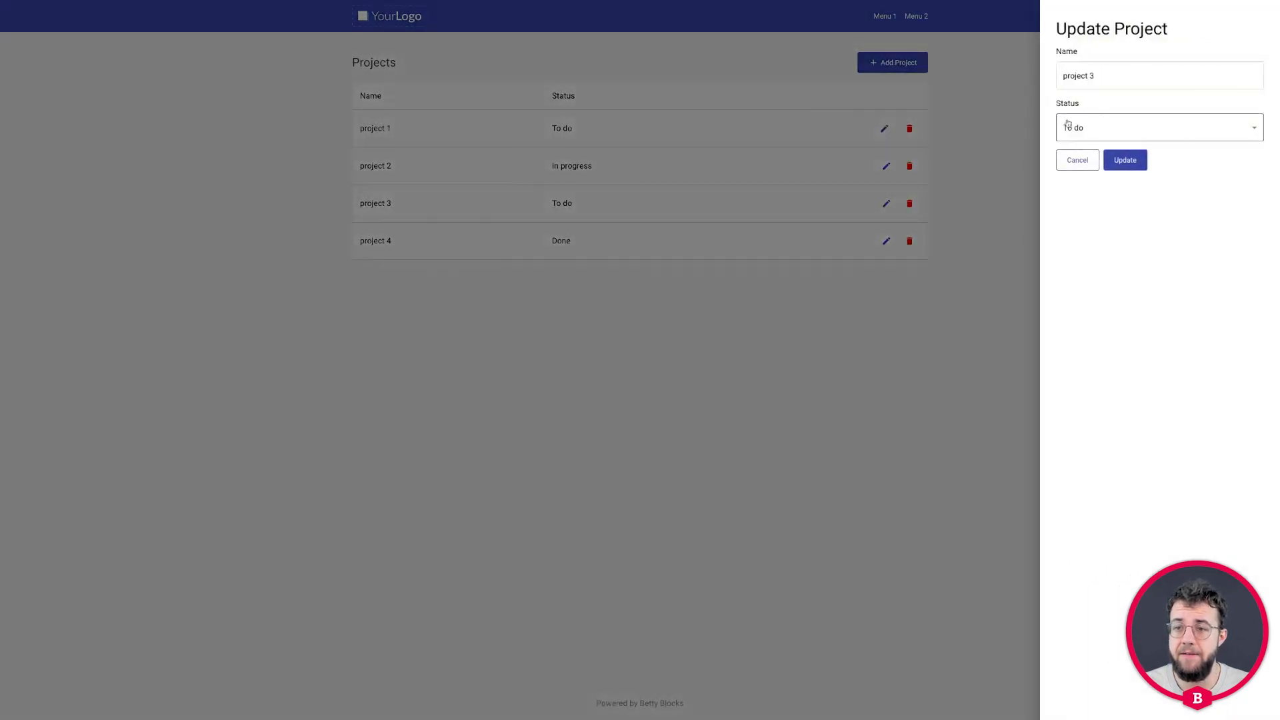
pyautogui.click(1104, 75)
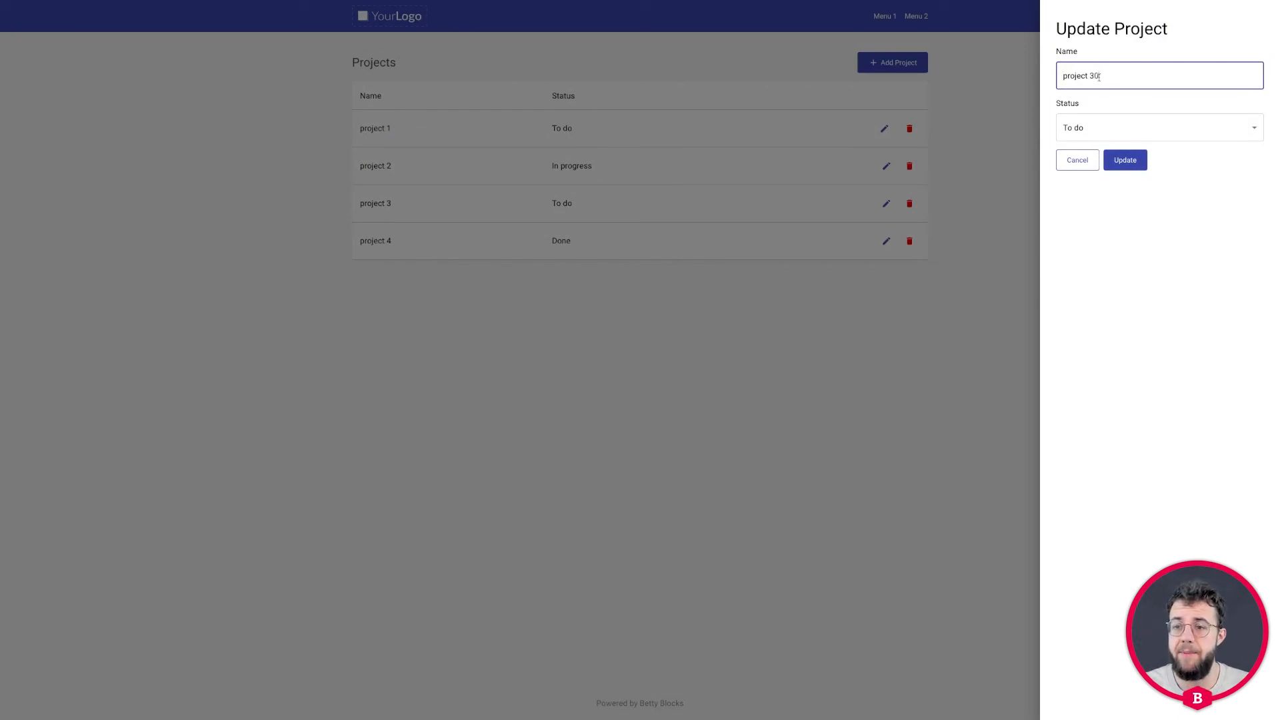
pyautogui.click(1126, 163)
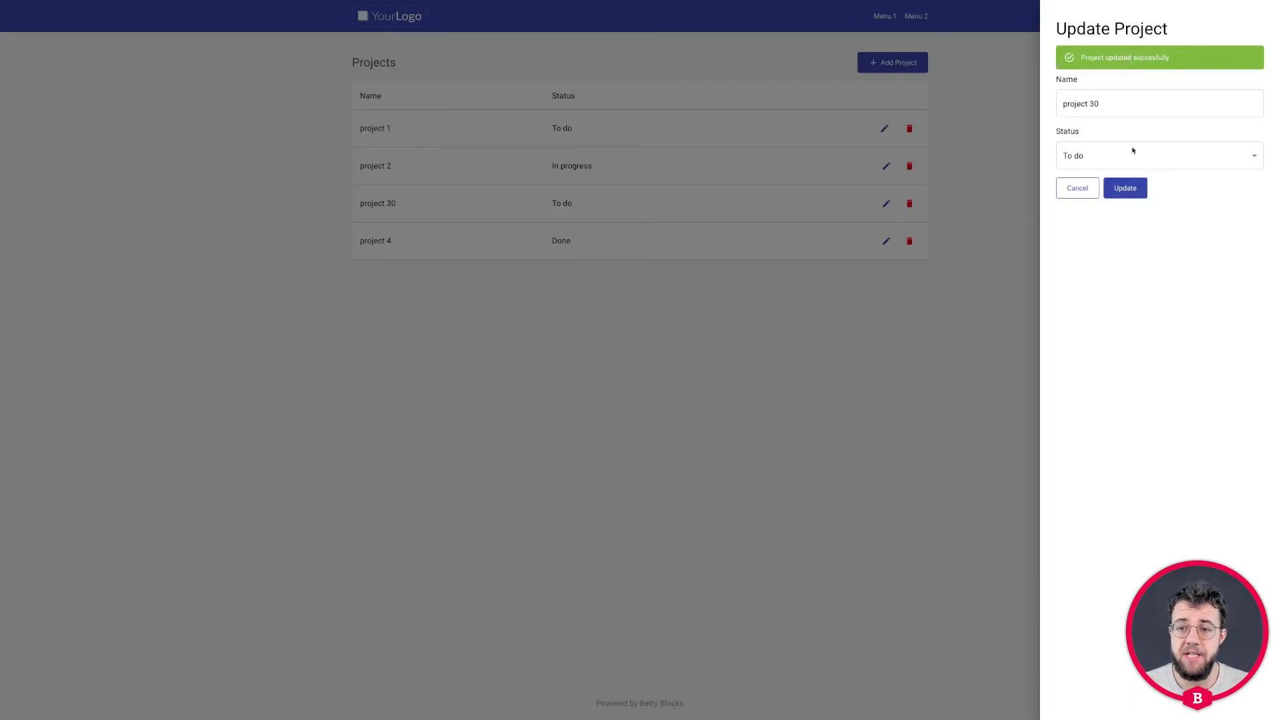
pyautogui.click(1078, 189)
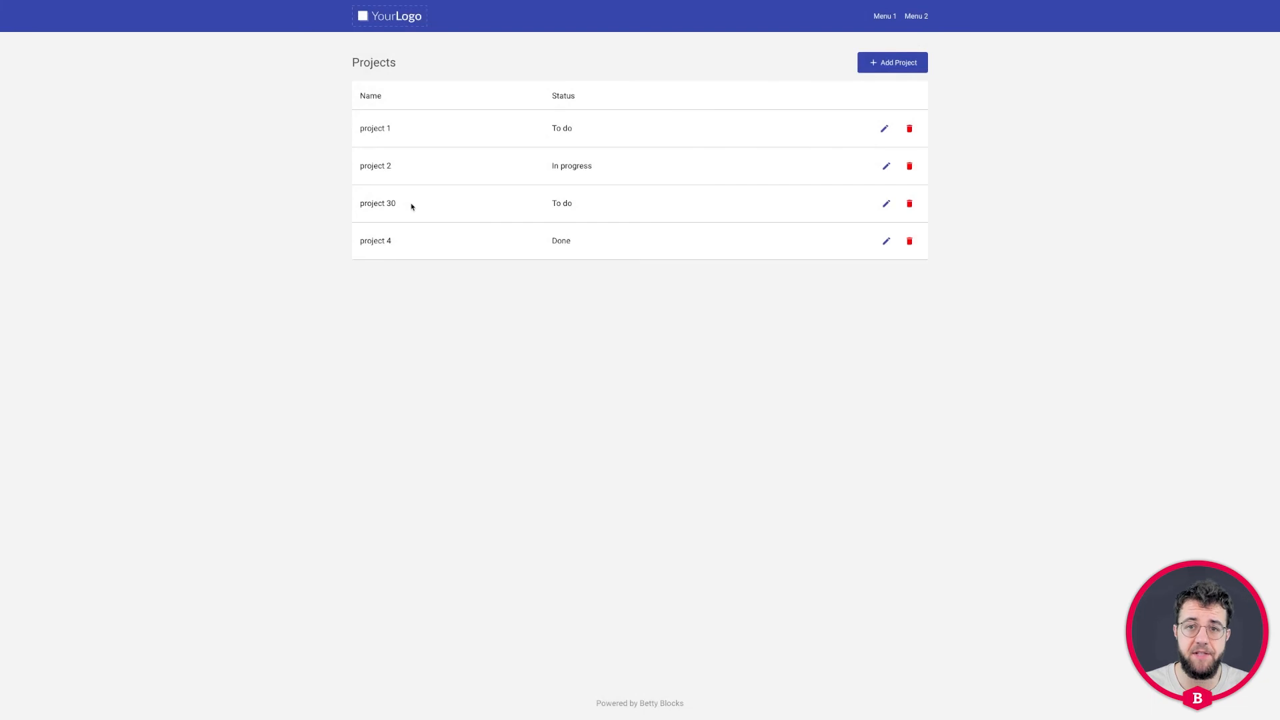
pyautogui.click(886, 205)
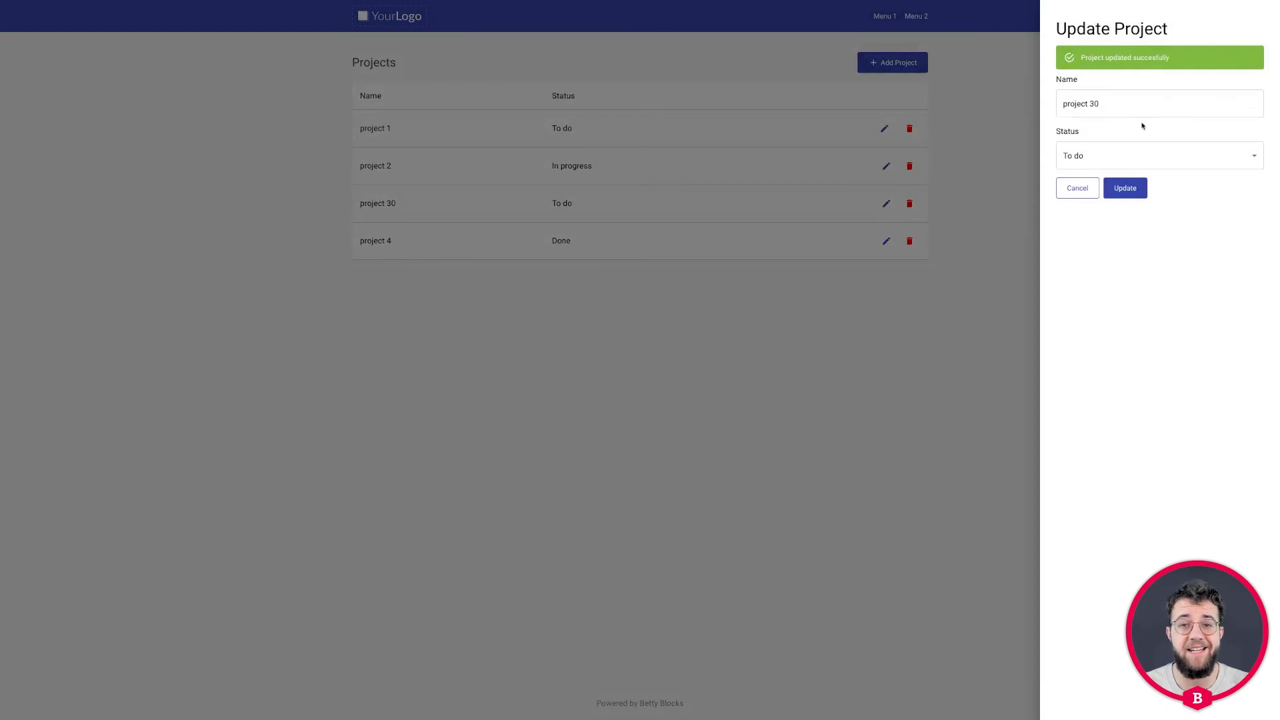
pyautogui.click(538, 140)
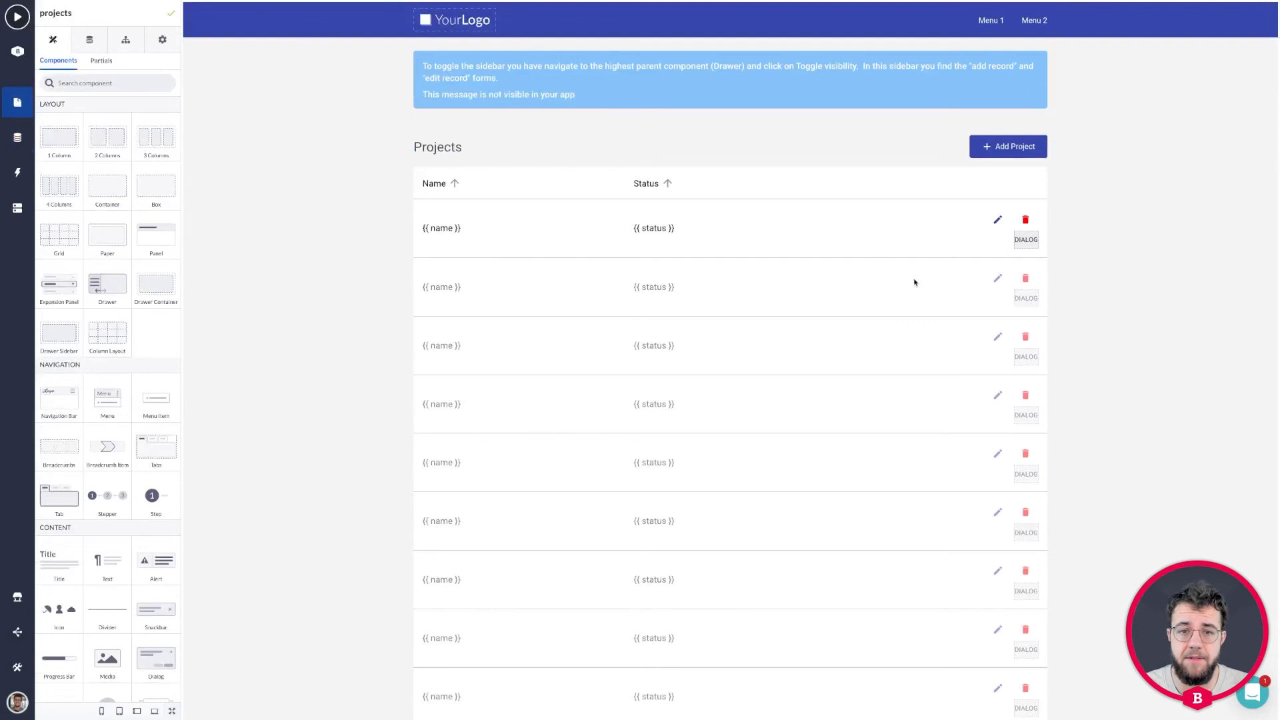
# Return to the projects page in the builder and make the Drawer's sidebar with the Create Project form visible
pyautogui.scroll(-1, 667, 236)
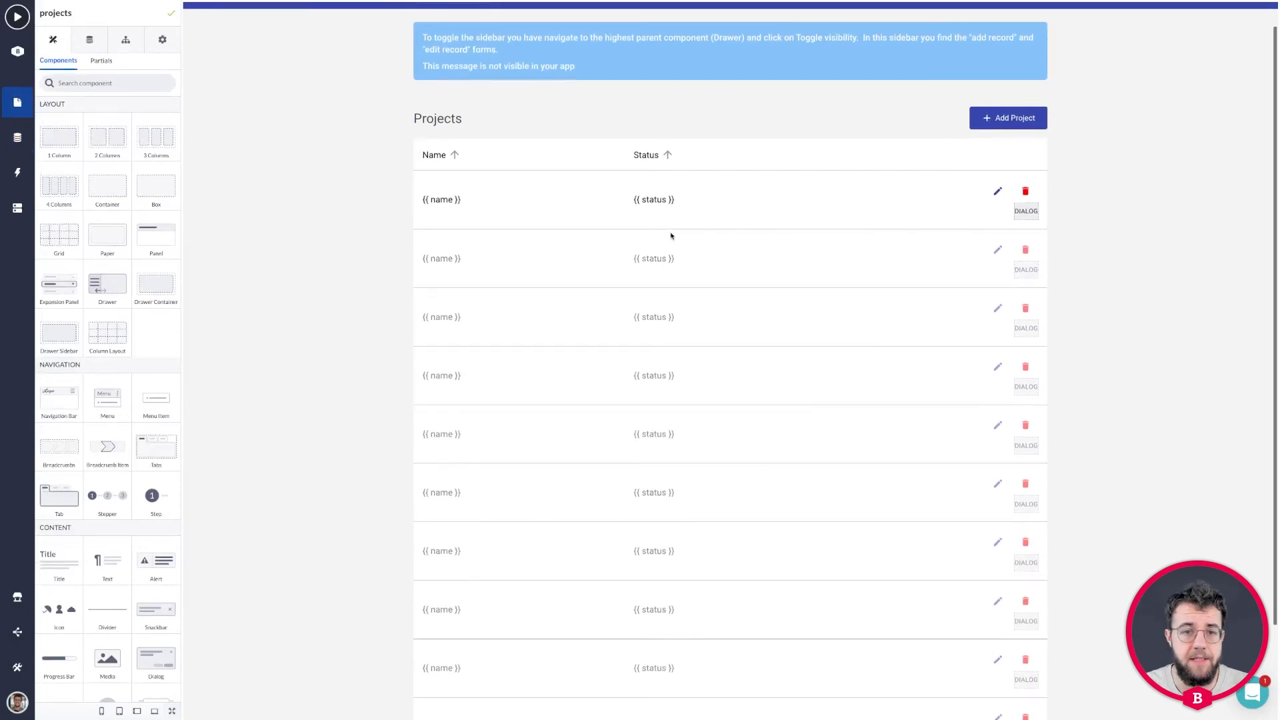
pyautogui.click(89, 40)
pyautogui.click(125, 40)
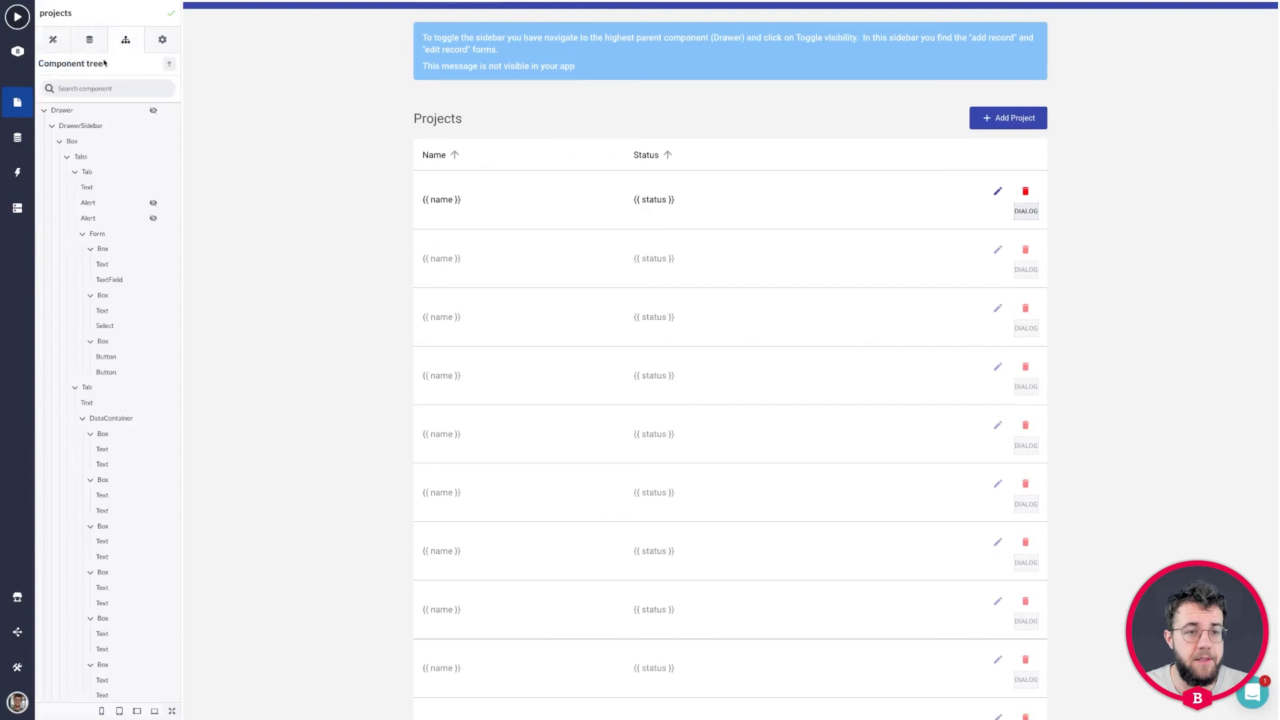
pyautogui.click(94, 114)
pyautogui.click(152, 111)
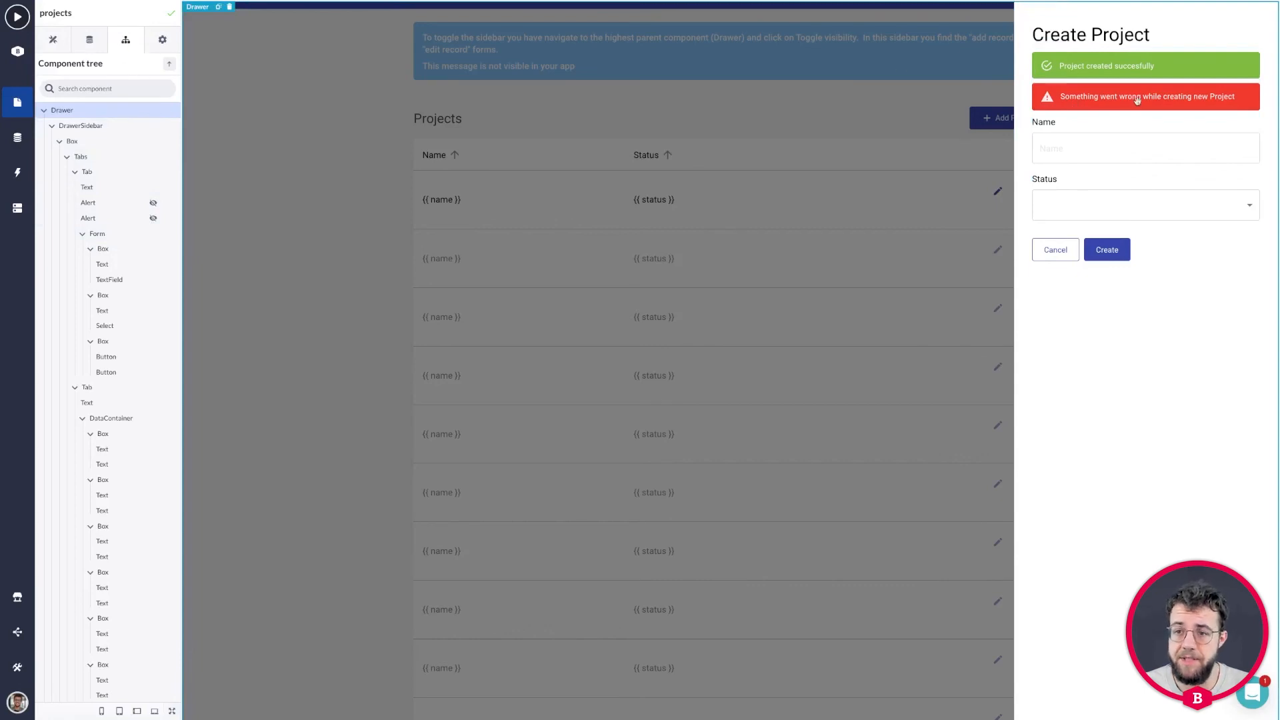
# Select the Create Project form through its parent component and view its interactions
pyautogui.click(1154, 251)
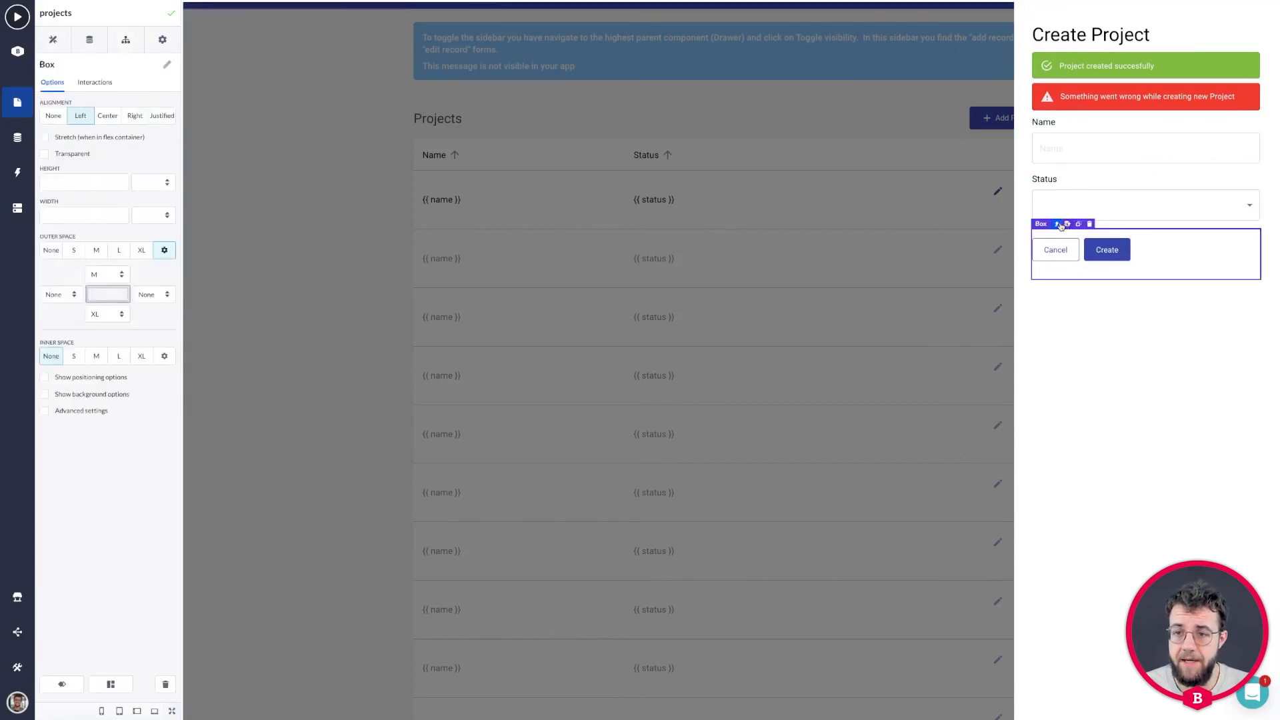
pyautogui.click(1058, 224)
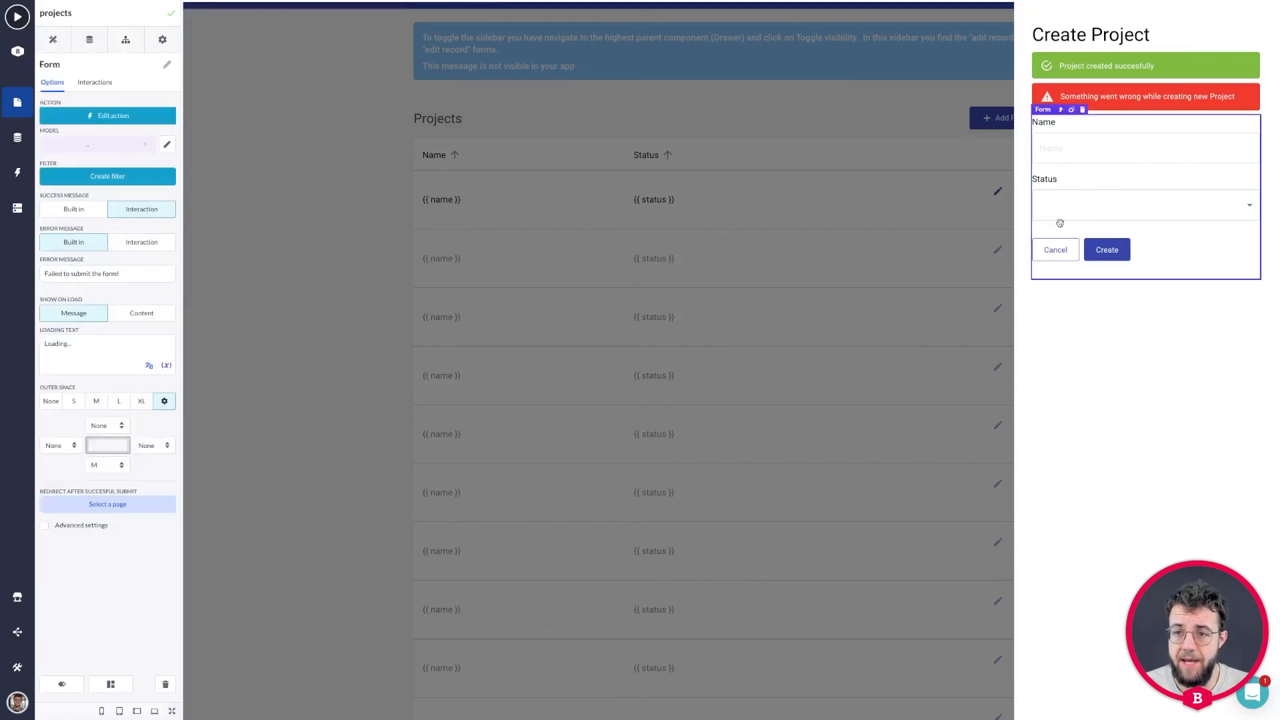
pyautogui.click(88, 86)
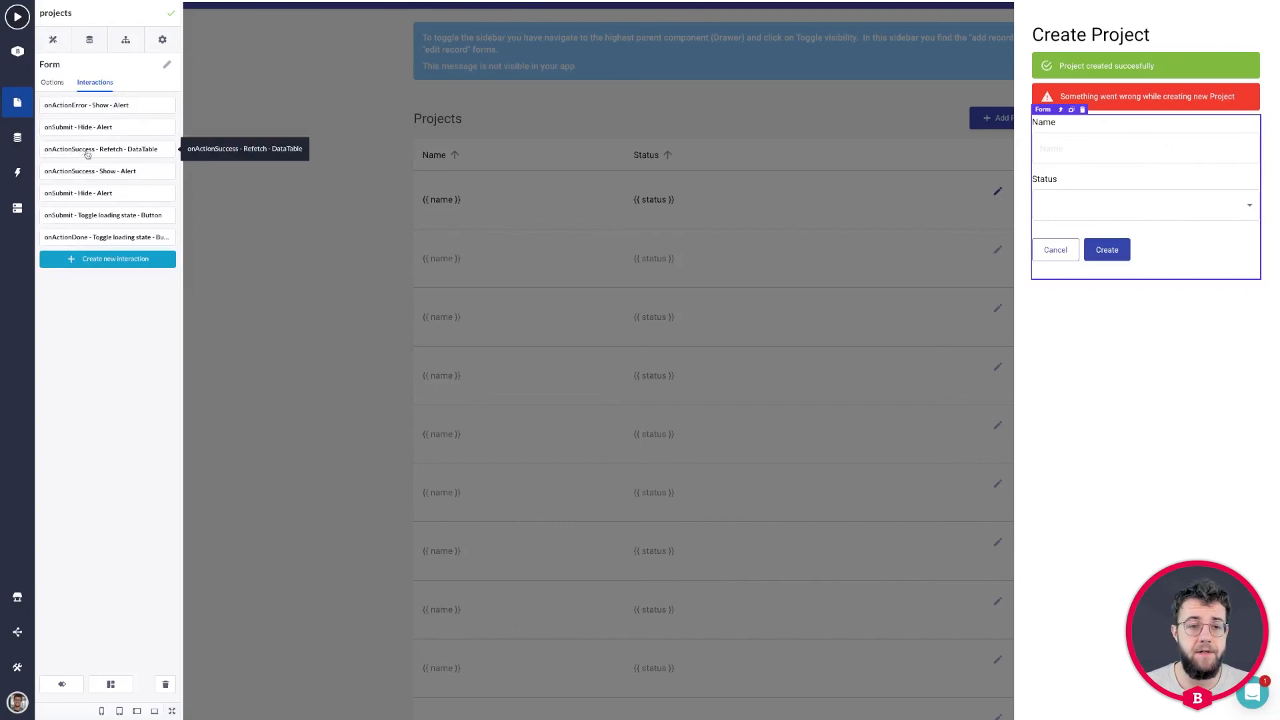
# Try a new form interaction with event onActionSuccess, function Refetch and target DataTable, and discard it
pyautogui.click(107, 260)
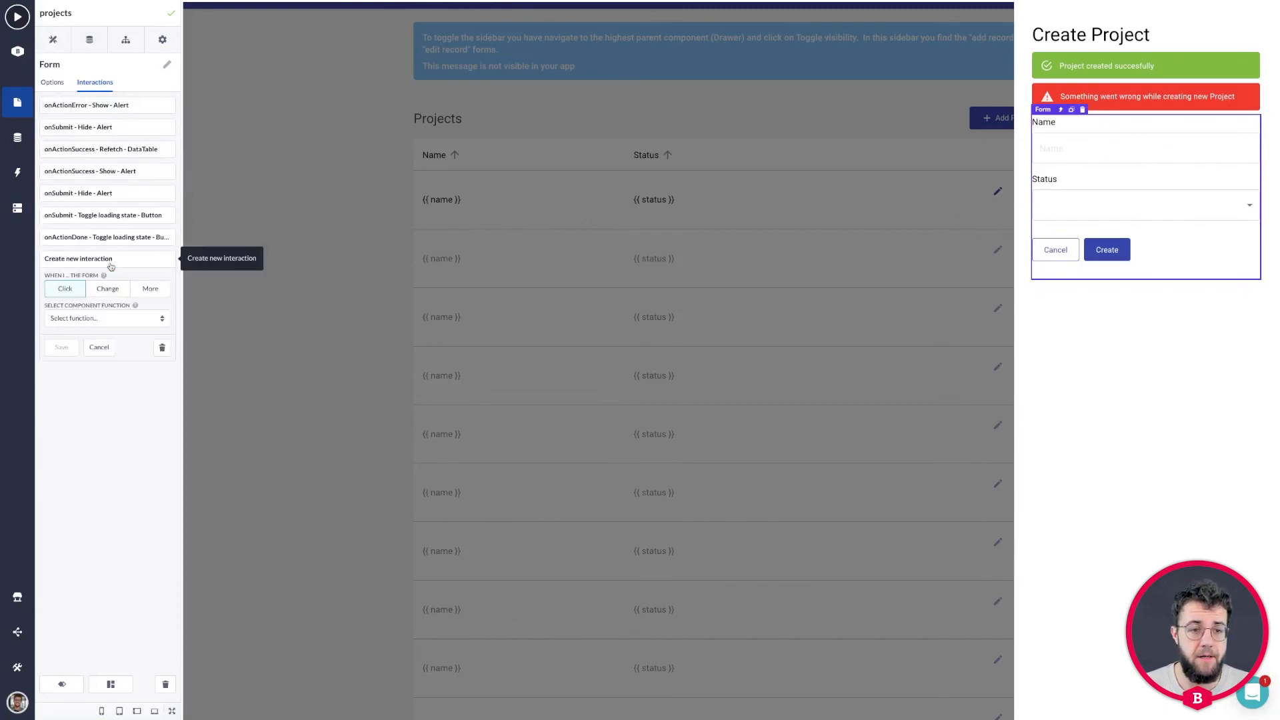
pyautogui.click(152, 292)
pyautogui.click(83, 312)
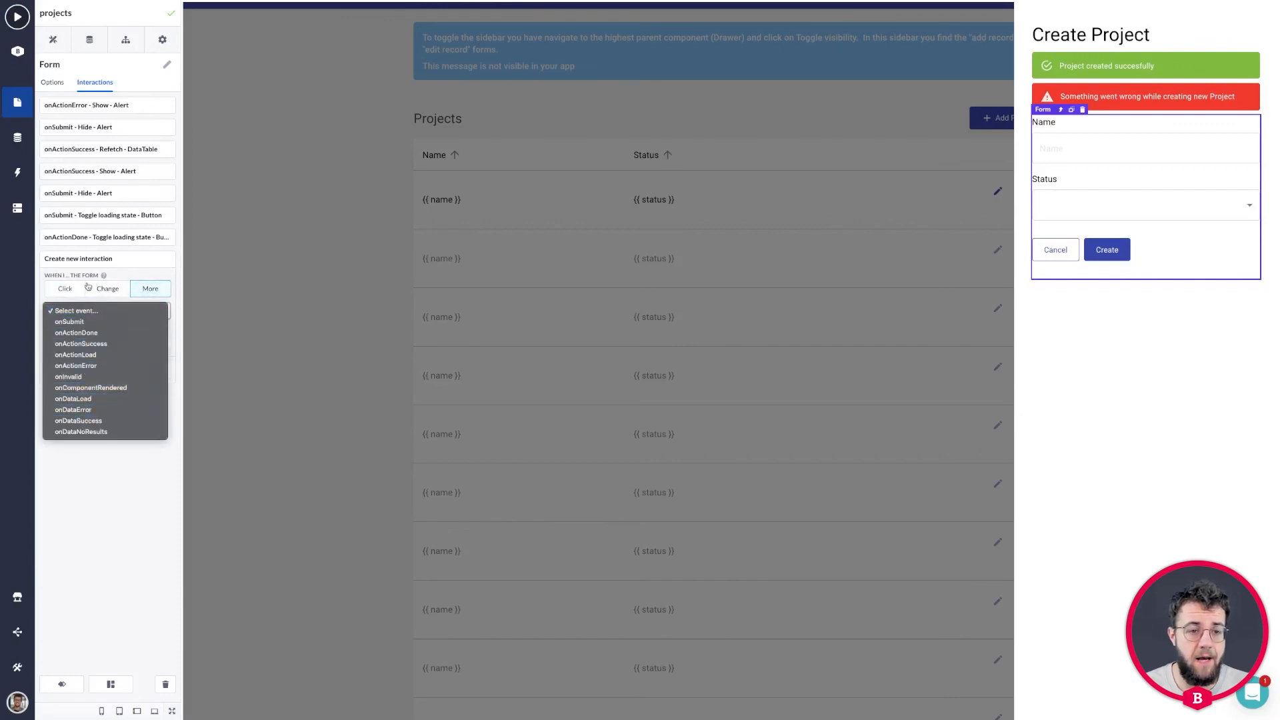
pyautogui.click(92, 349)
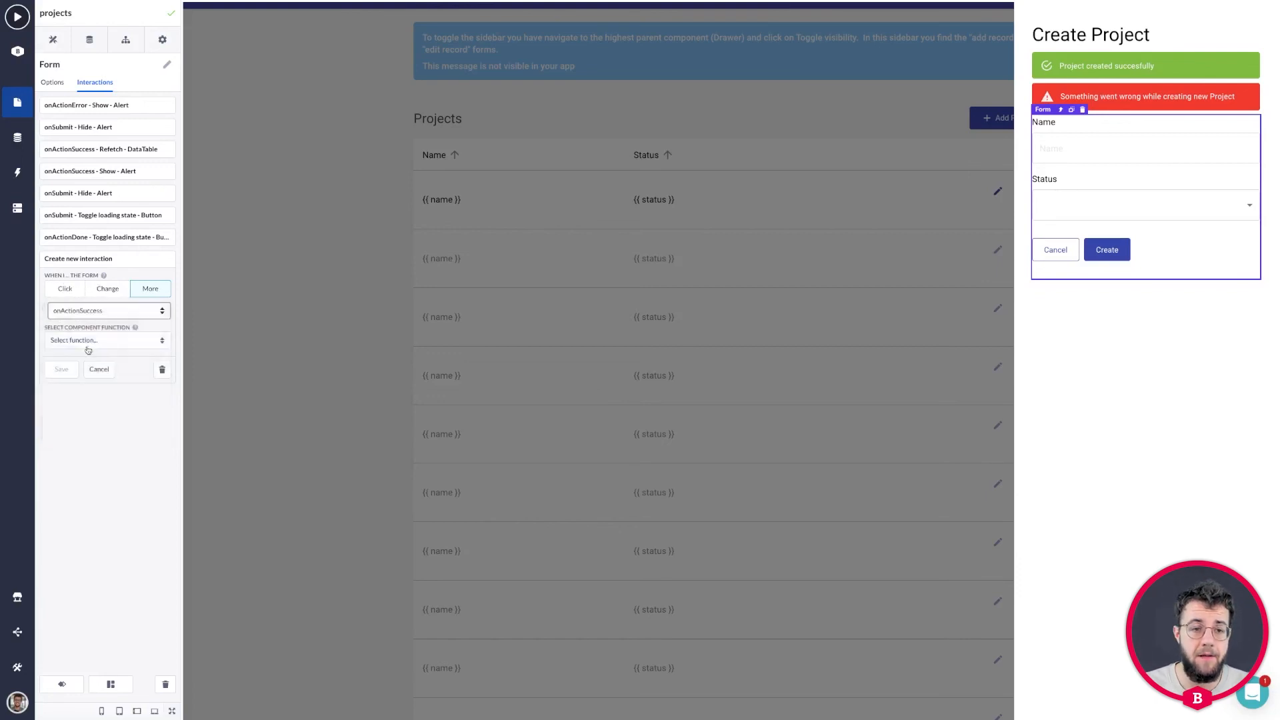
pyautogui.click(85, 340)
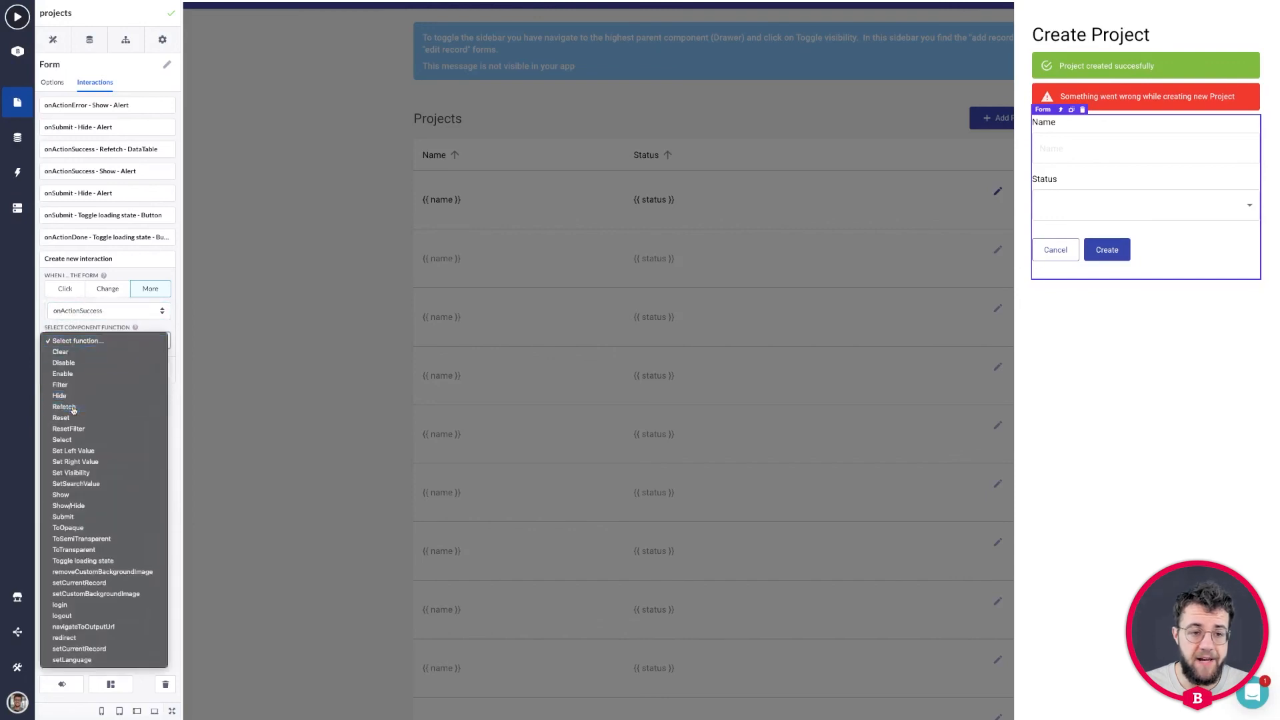
pyautogui.click(66, 407)
pyautogui.click(97, 371)
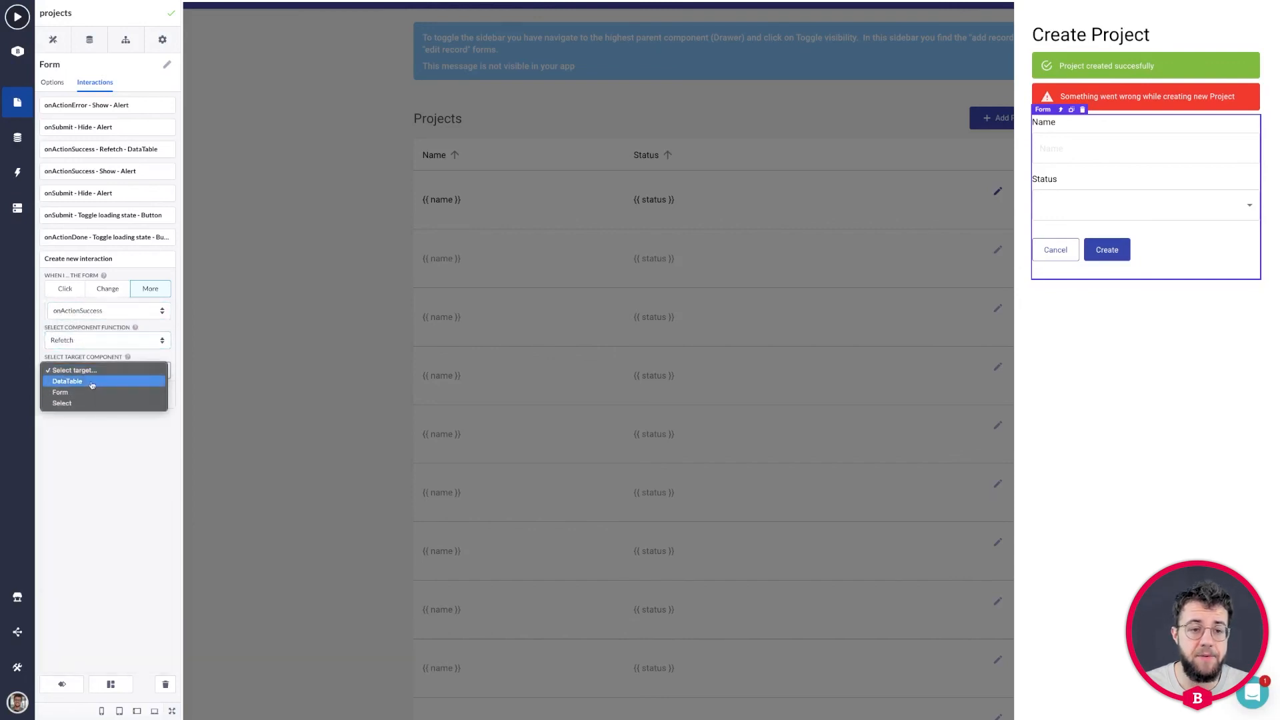
pyautogui.click(90, 382)
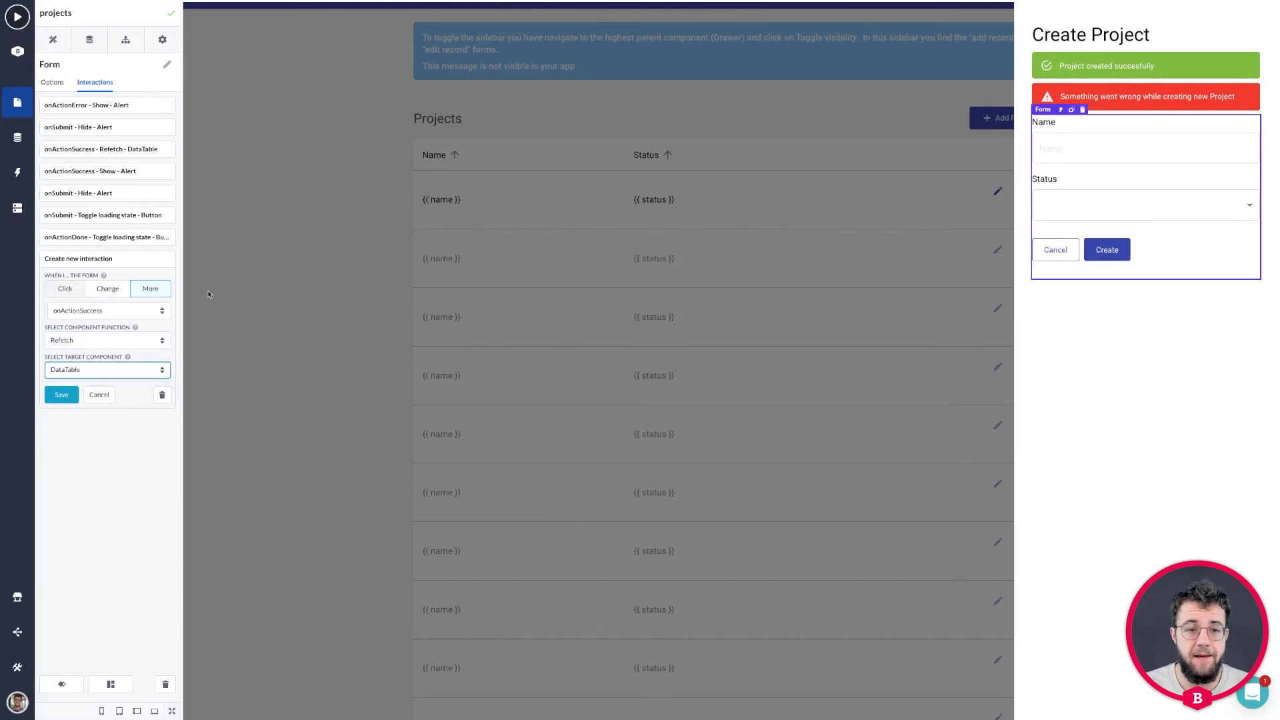
pyautogui.click(162, 394)
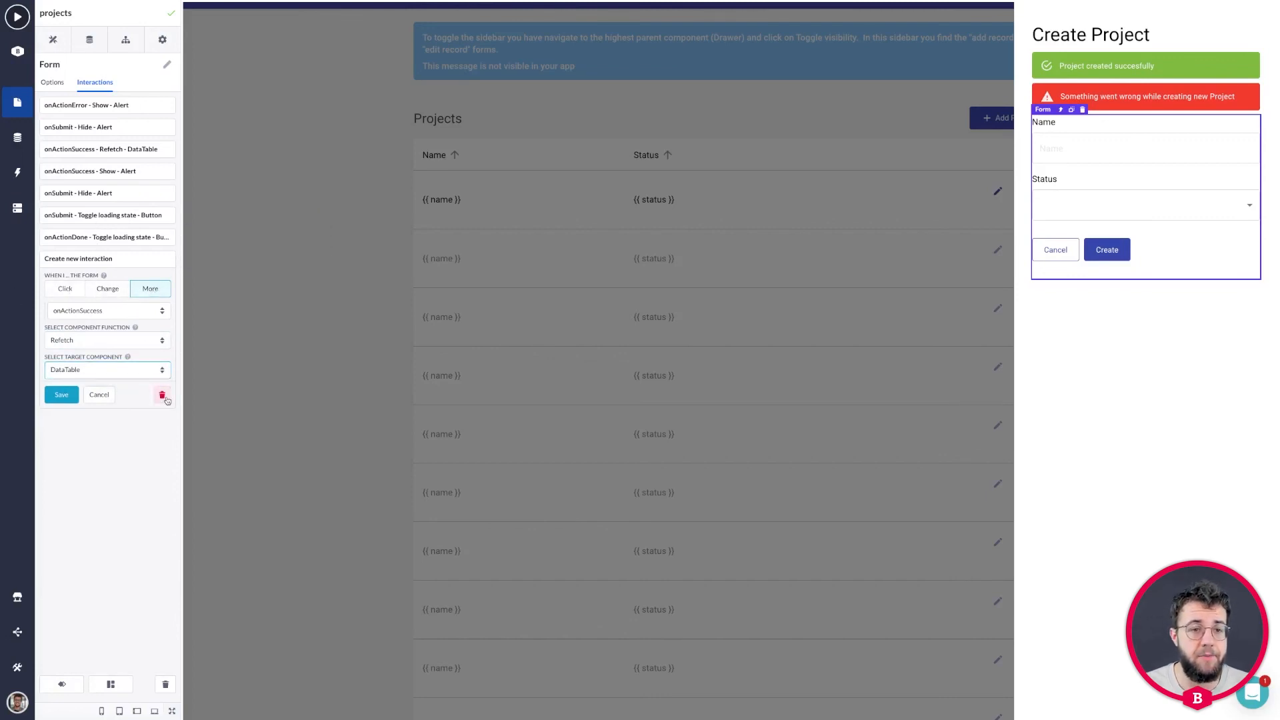
# Review the form's existing onActionSuccess Refetch DataTable interaction and toggle the Drawer's visibility to hide the sidebar
pyautogui.click(106, 152)
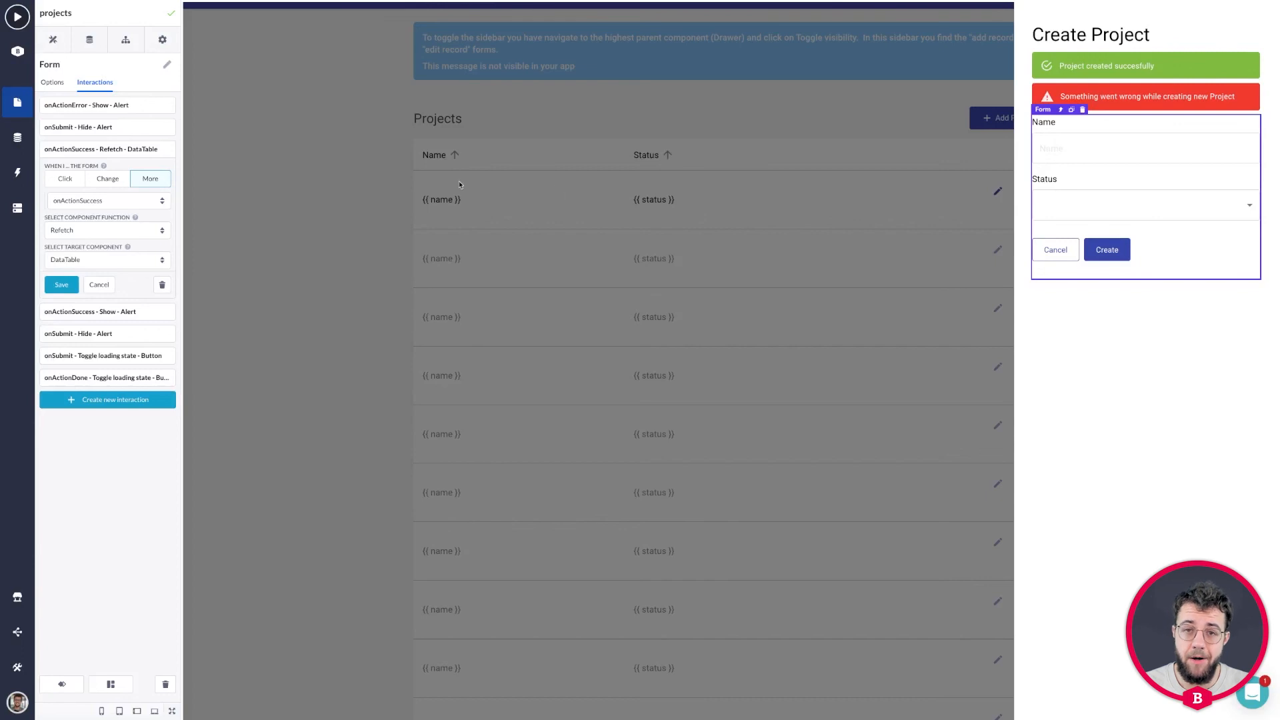
pyautogui.click(471, 221)
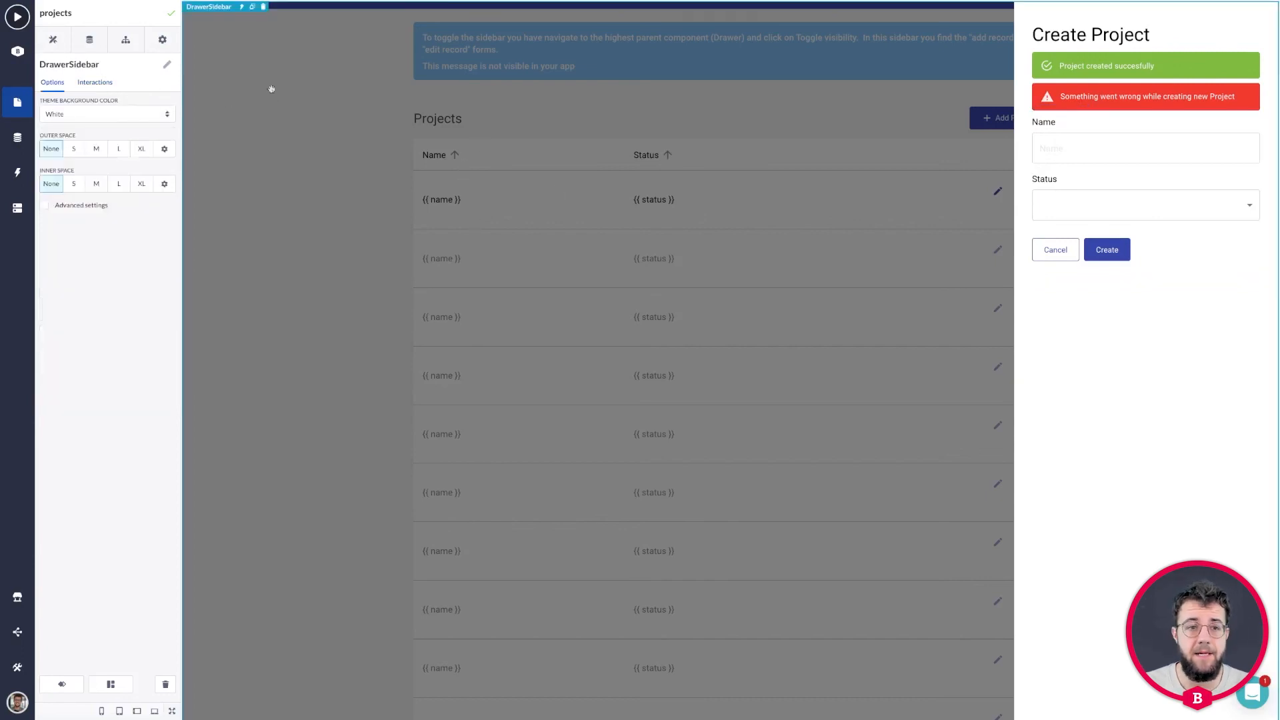
pyautogui.click(241, 15)
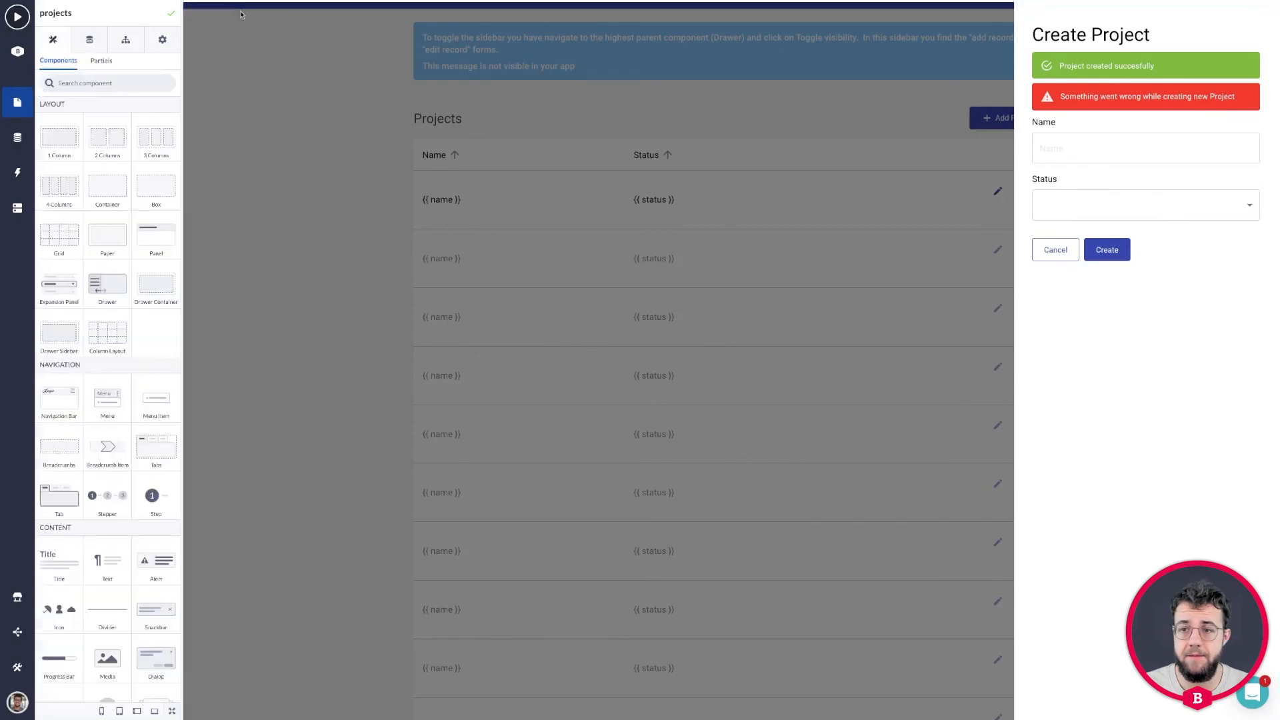
pyautogui.click(1217, 25)
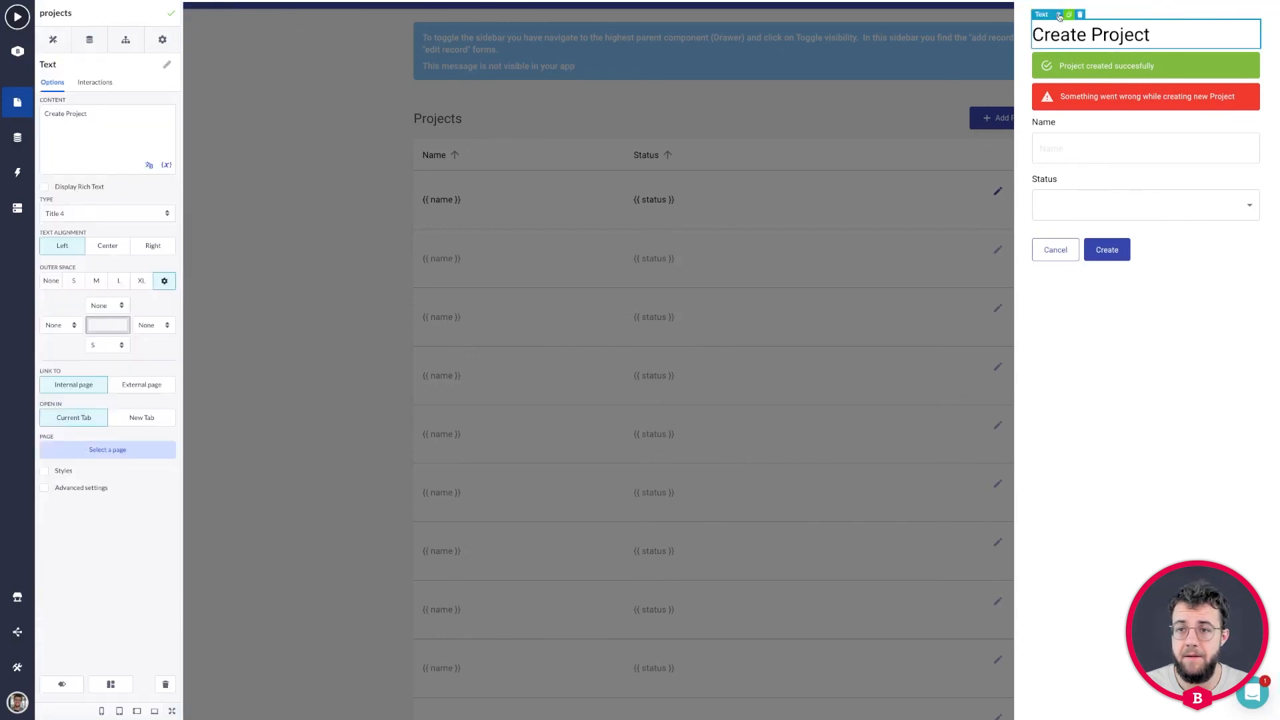
pyautogui.click(126, 40)
pyautogui.click(150, 111)
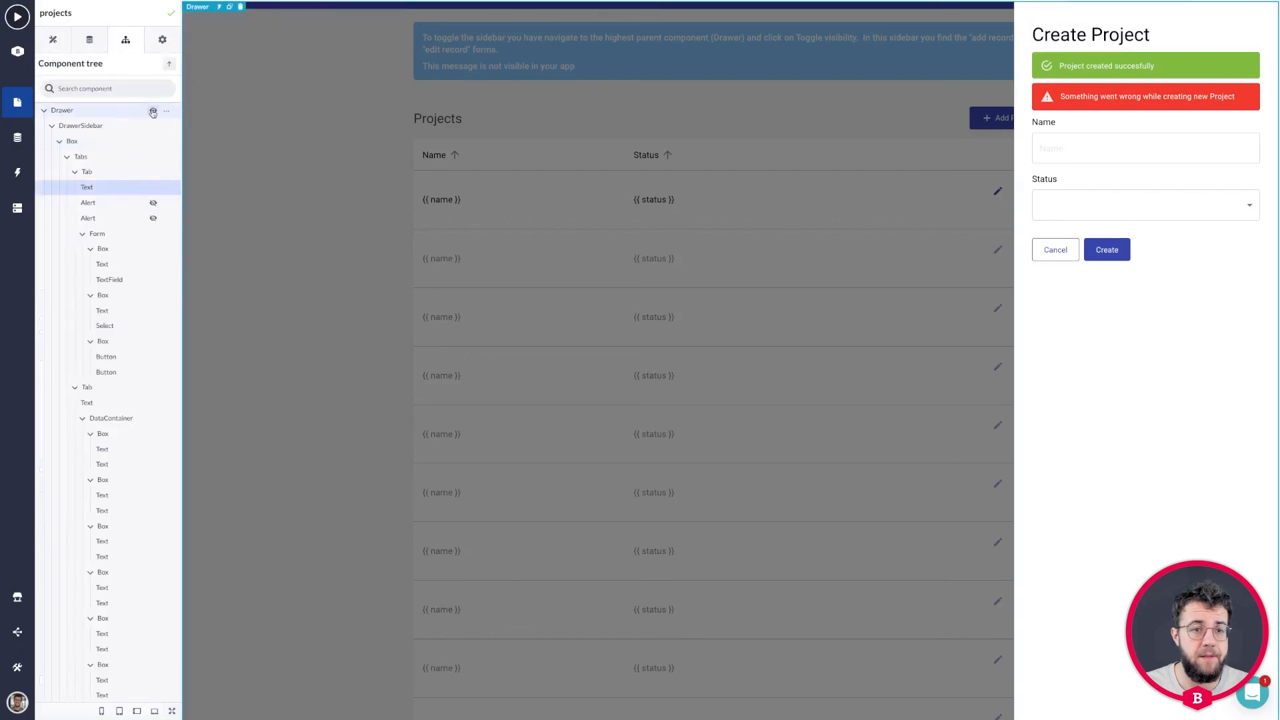